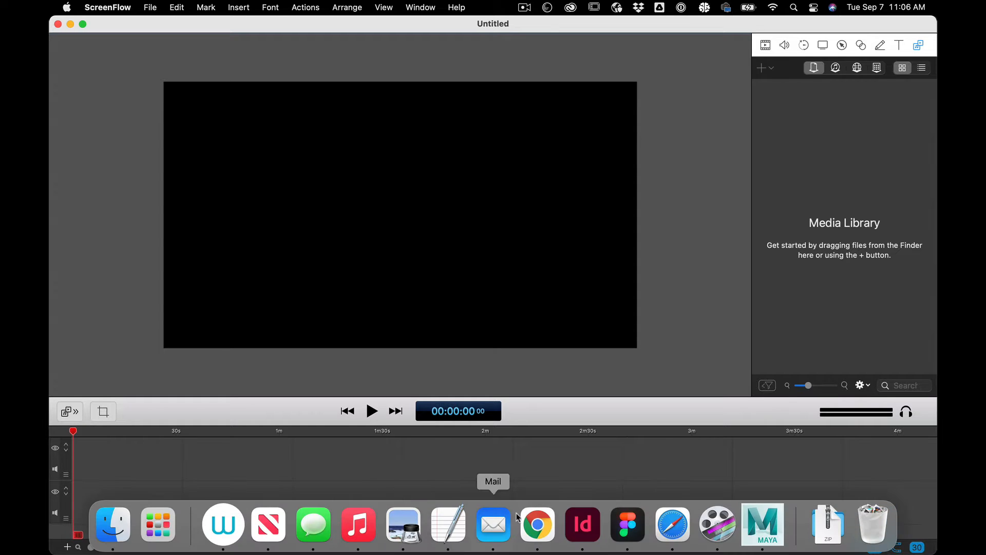
Step: Switch to Maya and open the Arnold RenderView for the blocks scene, with the large cylinder selected
left_click(763, 550)
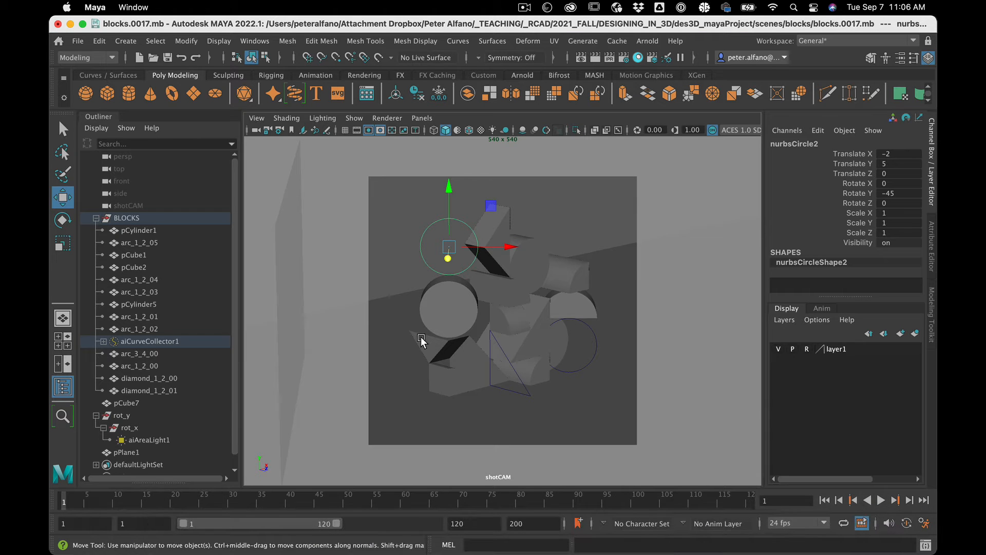
left_click(464, 310)
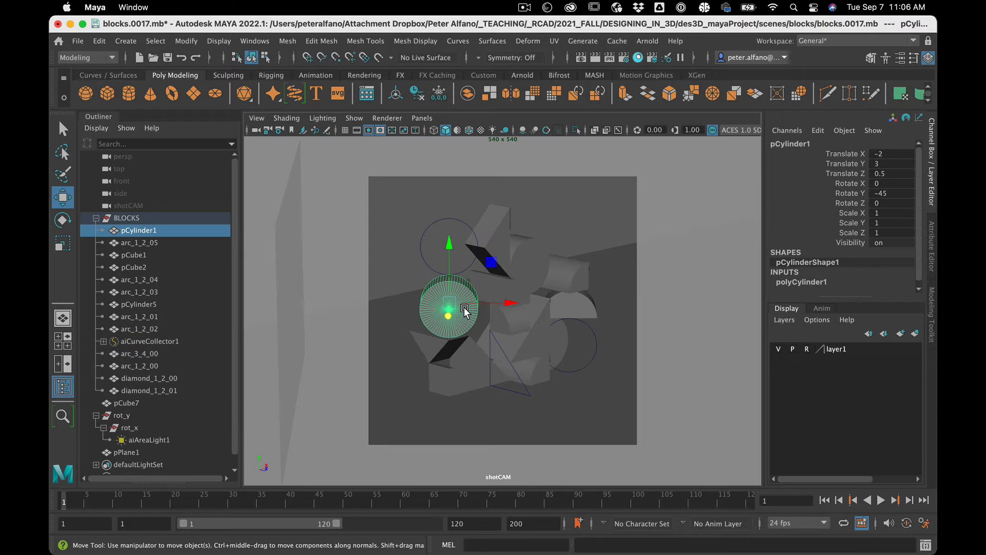
left_click(657, 44)
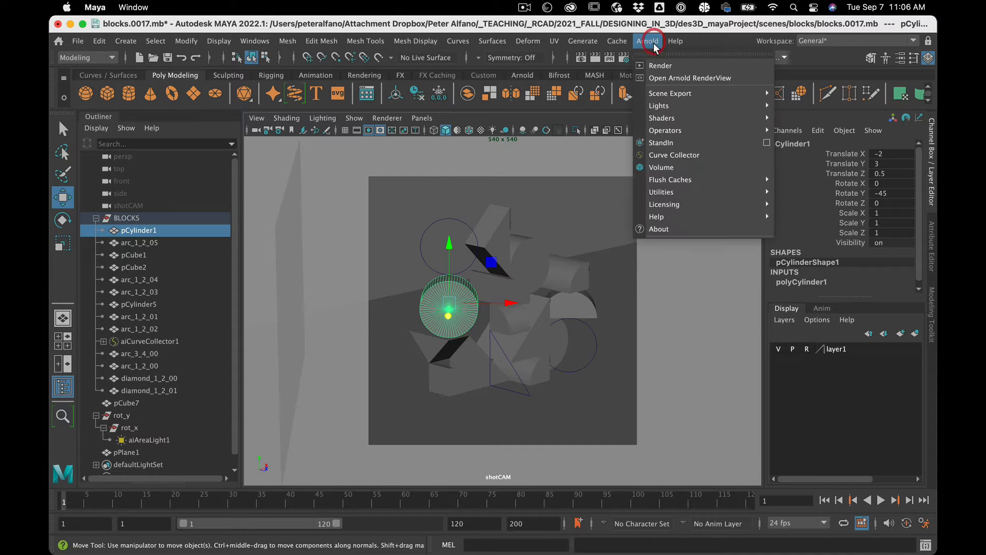
left_click(656, 79)
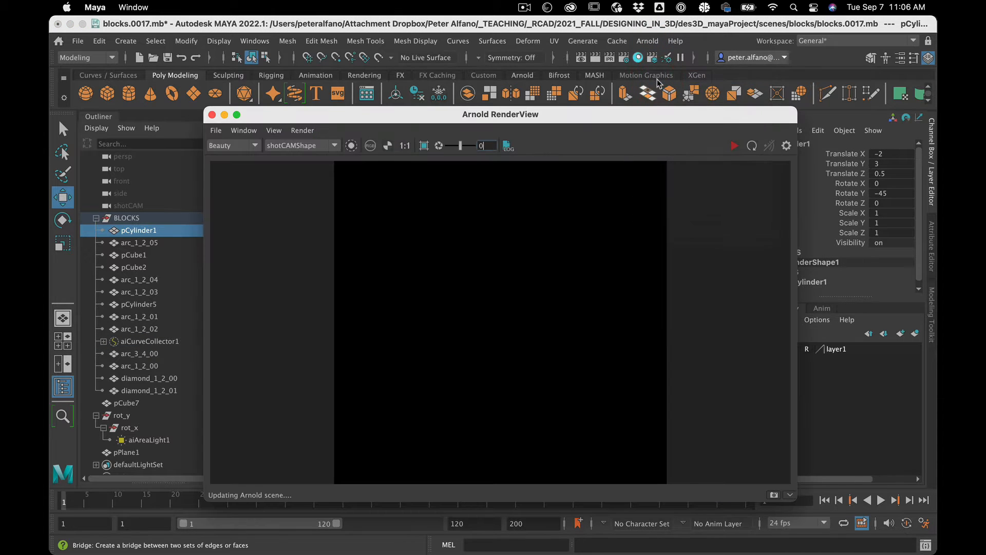
Step: Lower the test resolution to render the shotCAM view at 270 x 270, inspect the block edges, and close the RenderView
left_click(275, 131)
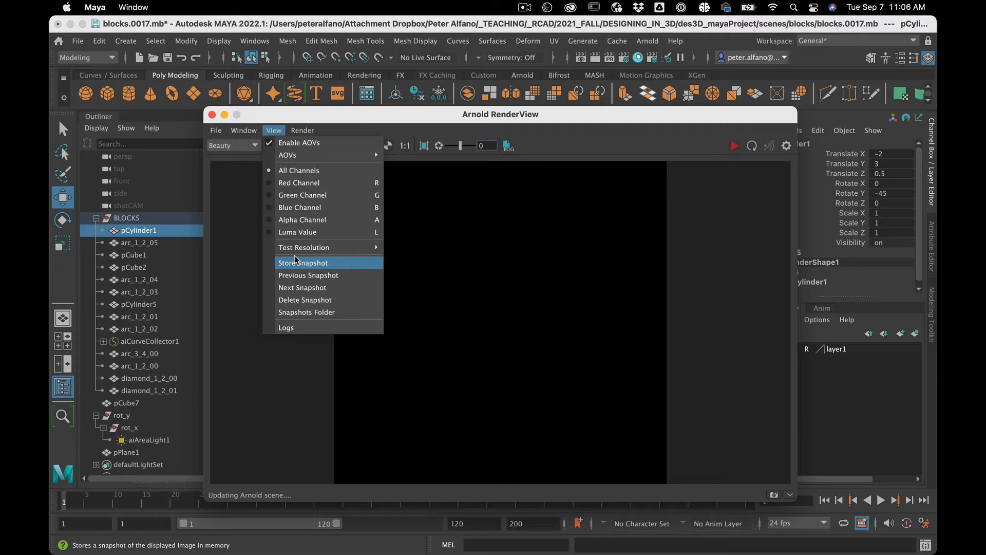
mouse_move(308, 247)
left_click(431, 273)
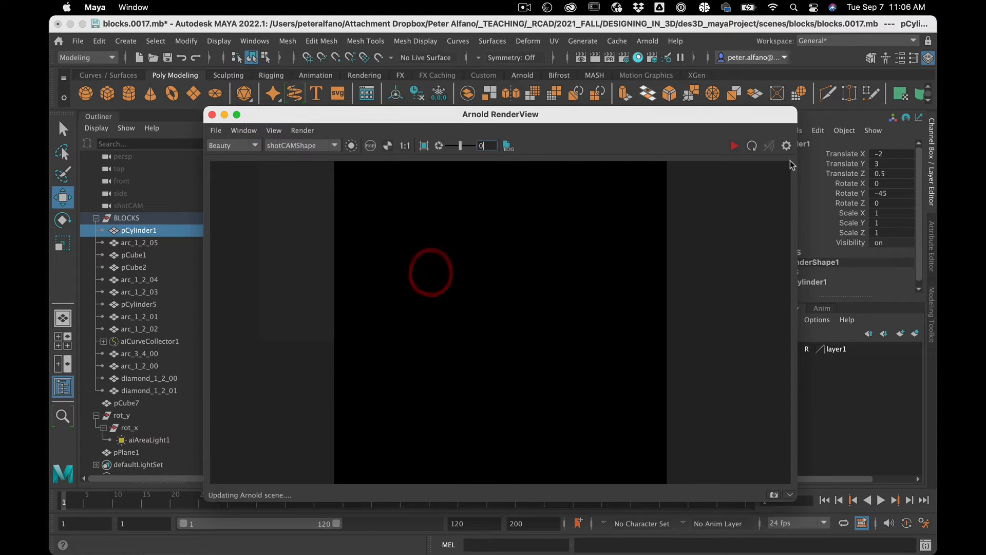
left_click(734, 145)
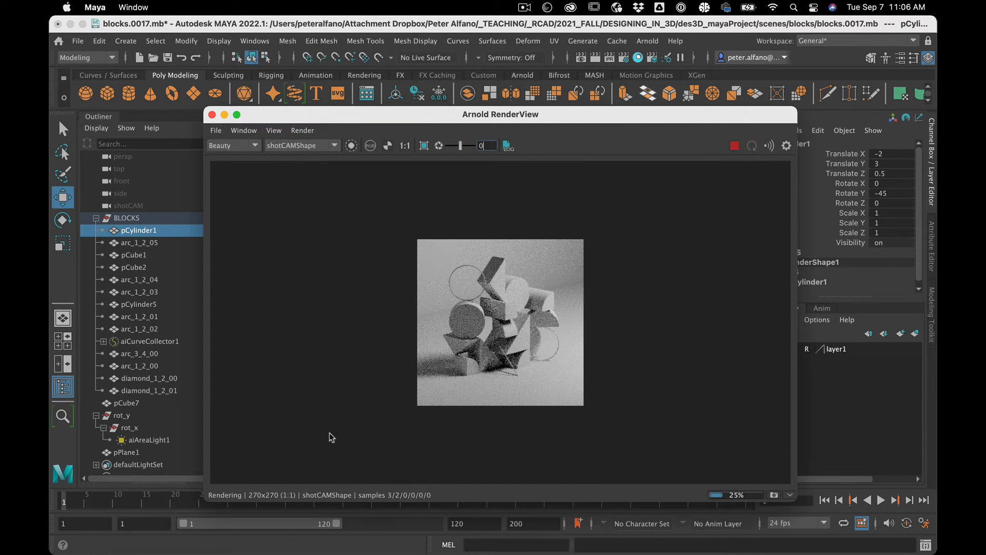
scroll(553, 334, "up", 2)
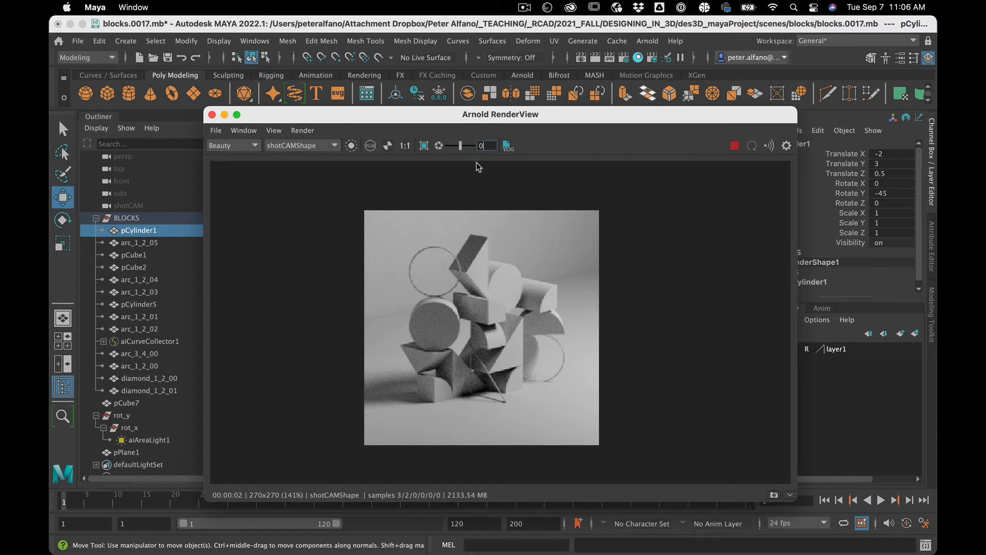
left_click(406, 145)
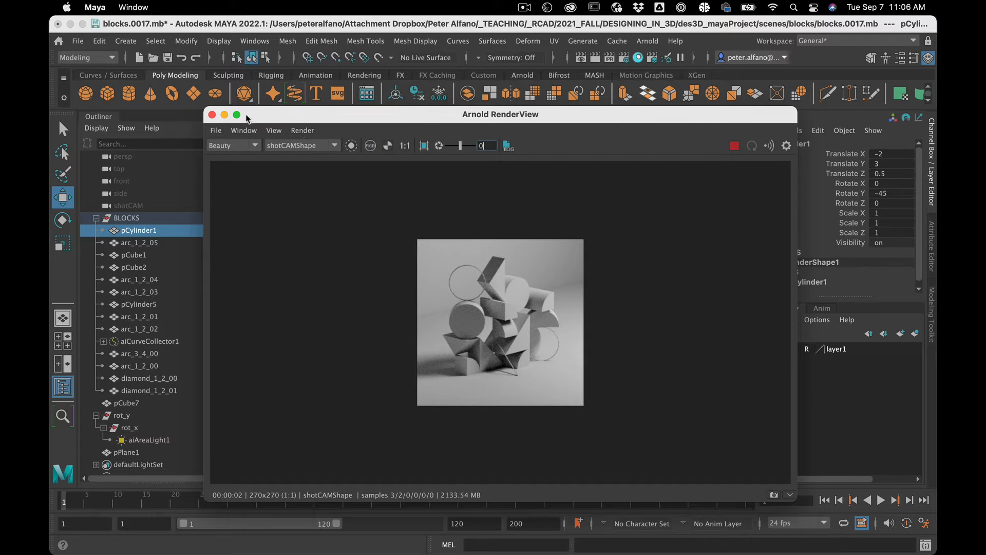
left_click(212, 116)
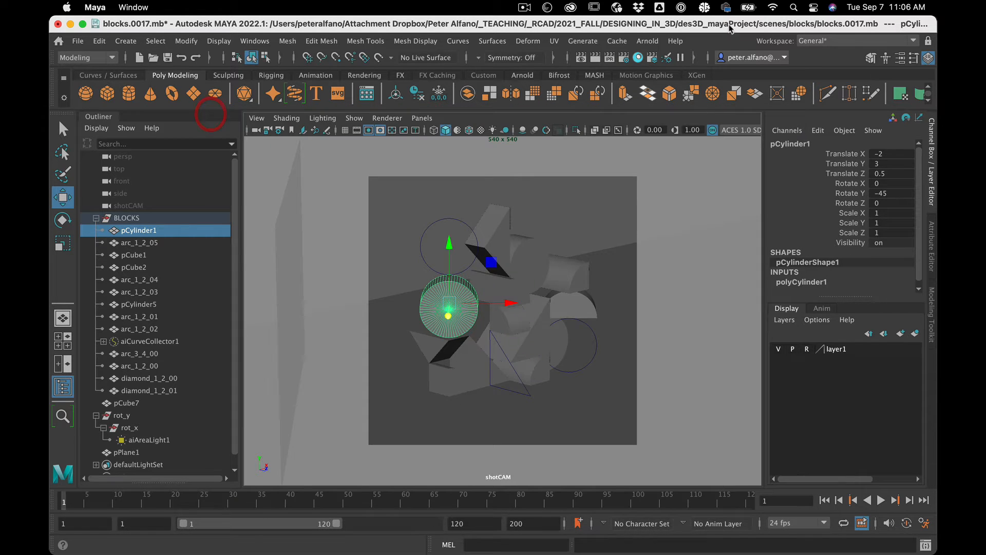
Step: Open the Hypershade and add the White_Matt material to the node graph
left_click(637, 58)
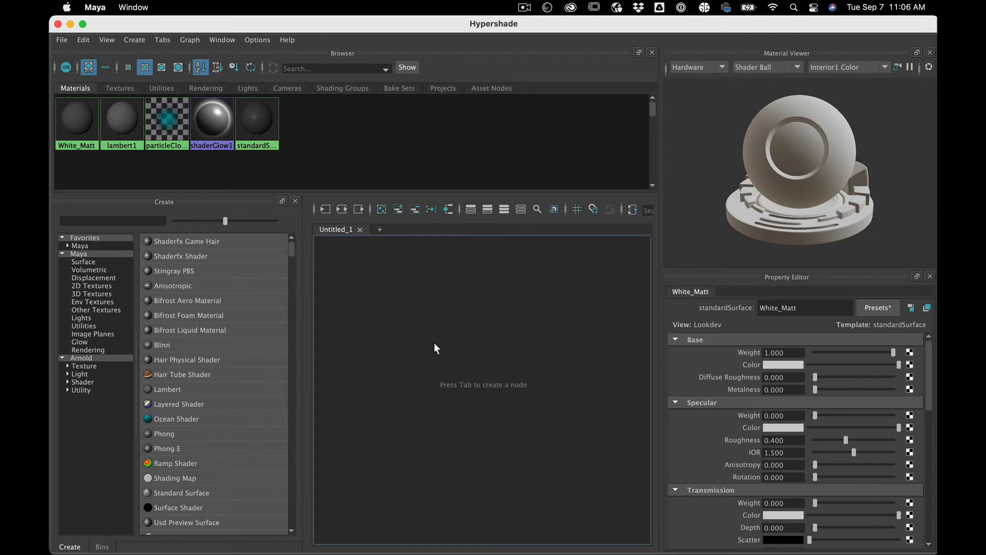
left_click(415, 337)
left_click(71, 126)
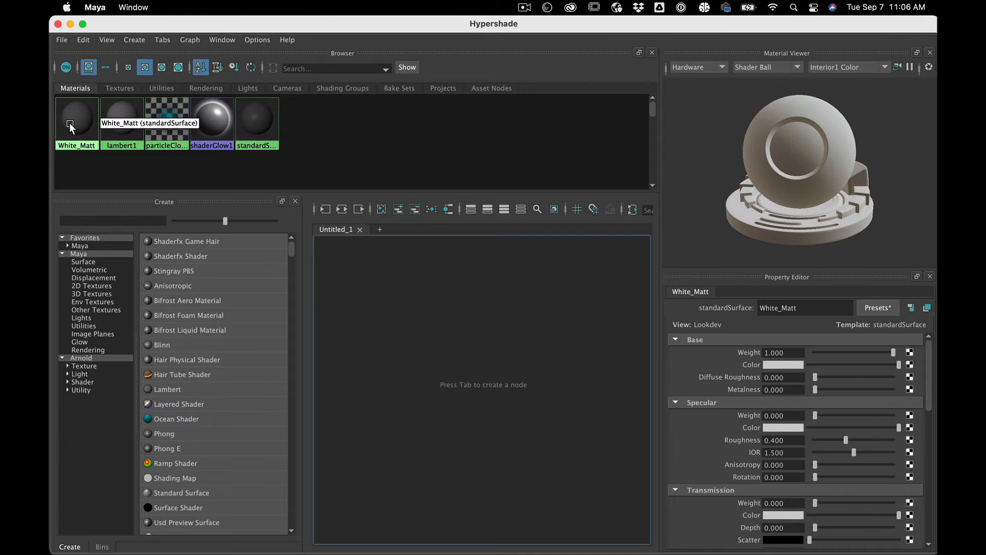
left_click_drag(71, 126, 542, 289)
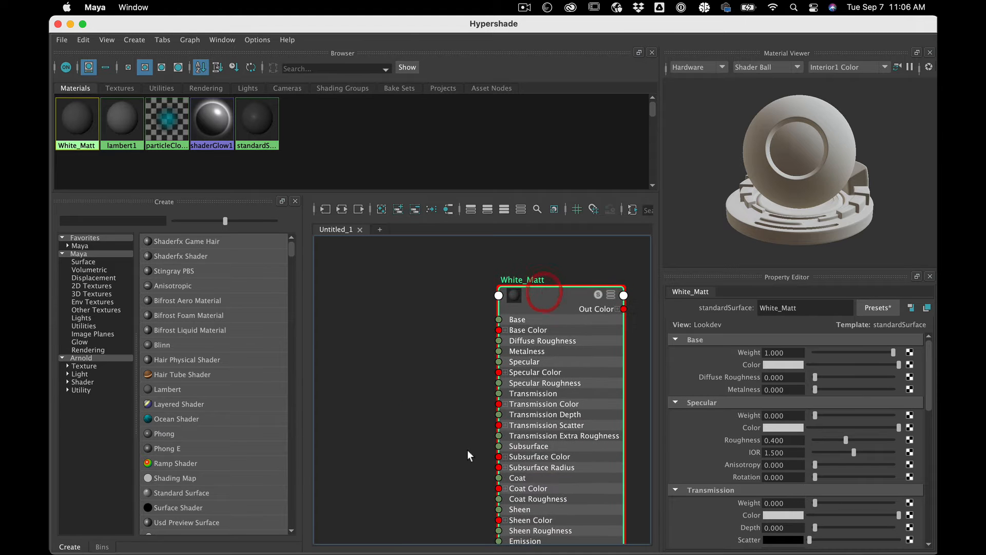
Step: Close the Hypershade's Create and Bins sections to enlarge the node graph, and deselect the White_Matt node
left_click(294, 201)
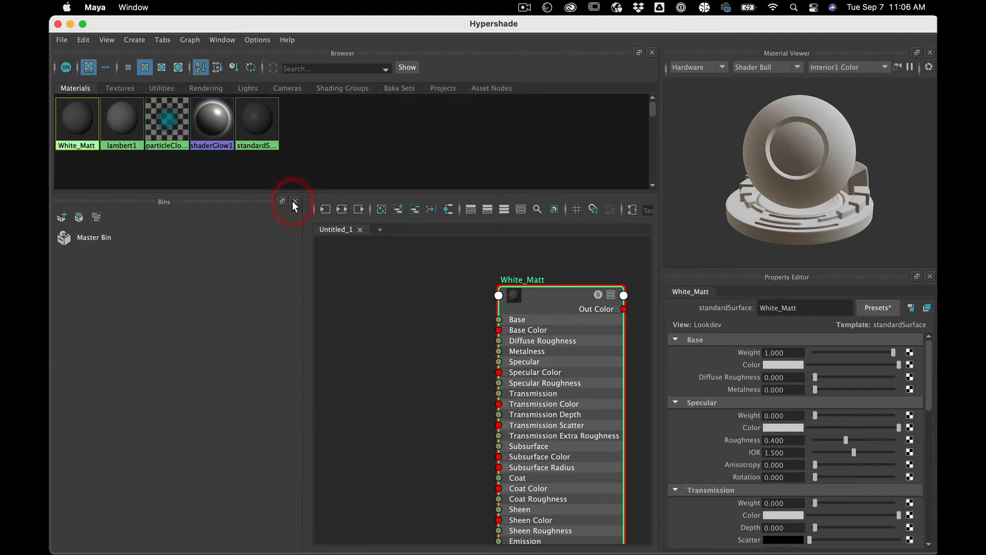
left_click(295, 201)
left_click(237, 361)
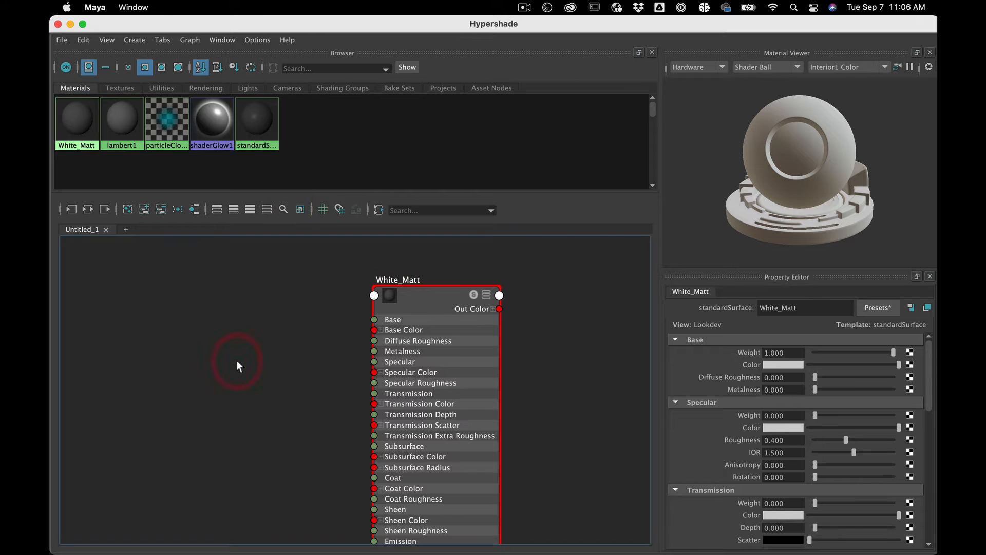
Step: Create an aiRoundCorners node in the graph and place it to the left of White_Matt
key("Tab")
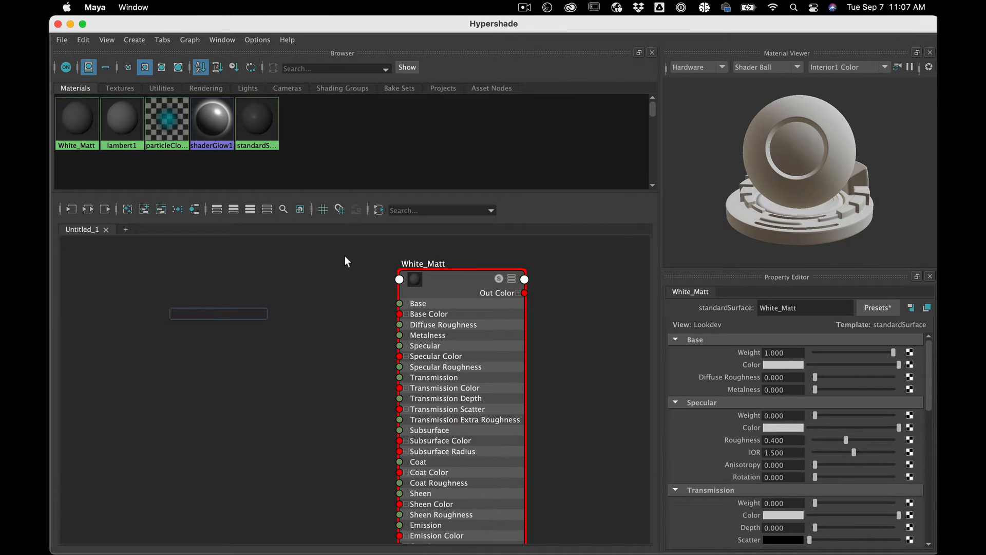
type("ai")
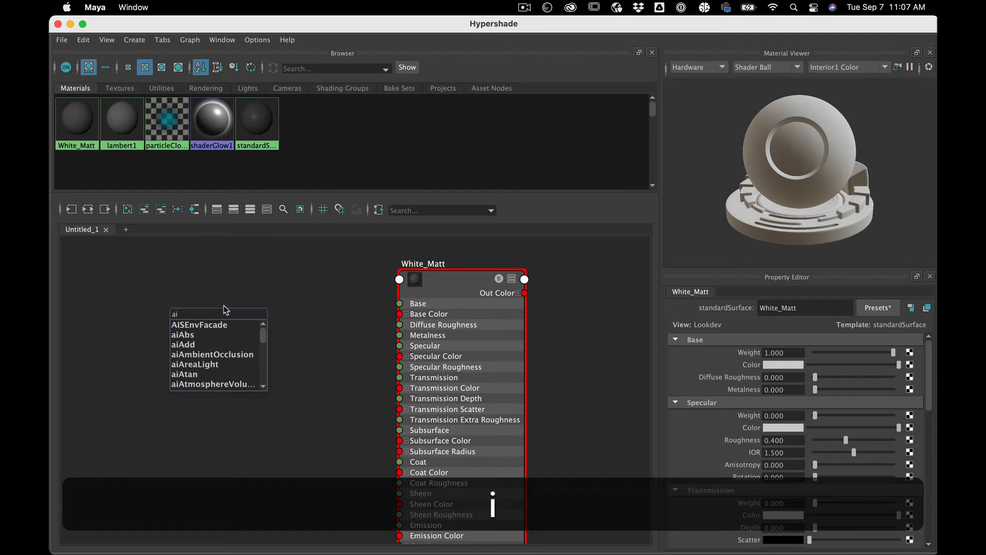
key("BackSpace")
key("BackSpace")
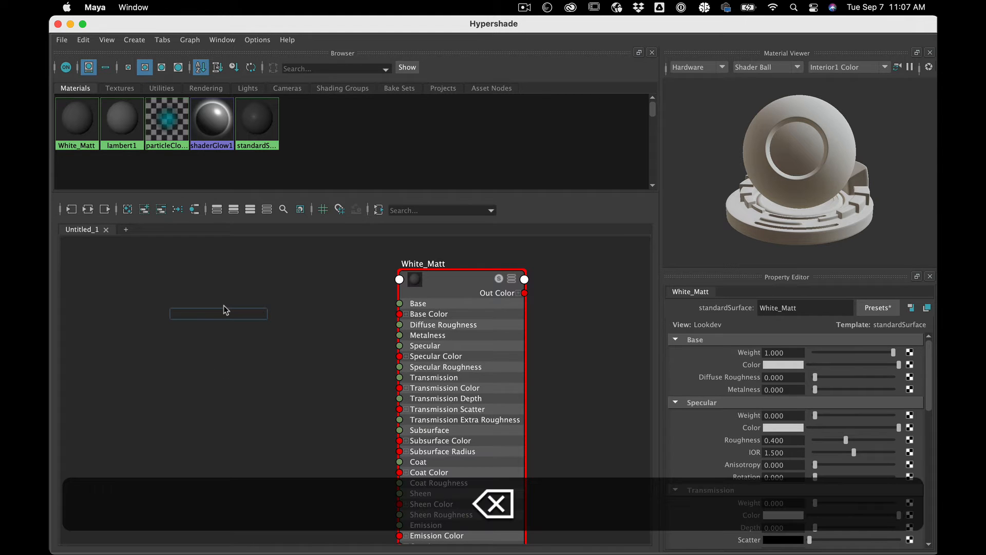
type("corn")
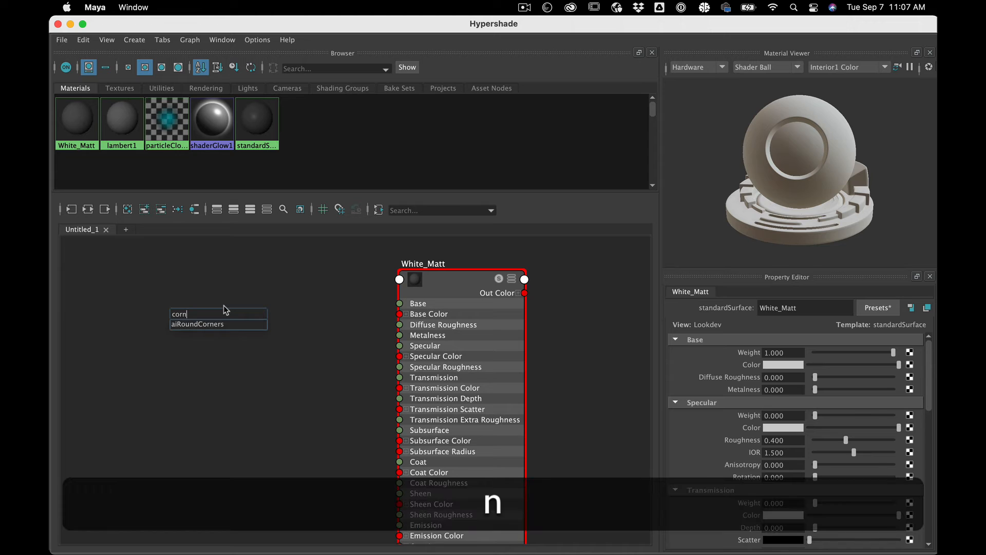
left_click(223, 324)
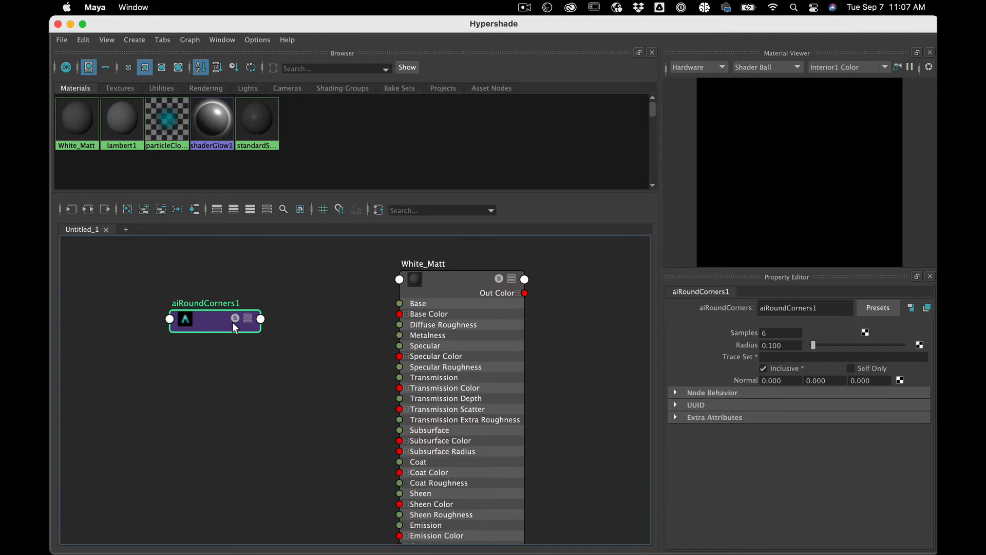
left_click_drag(232, 322, 172, 319)
Step: Connect the Out Value of the aiRoundCorners node to the Normal Camera input of White_Matt
left_click(201, 315)
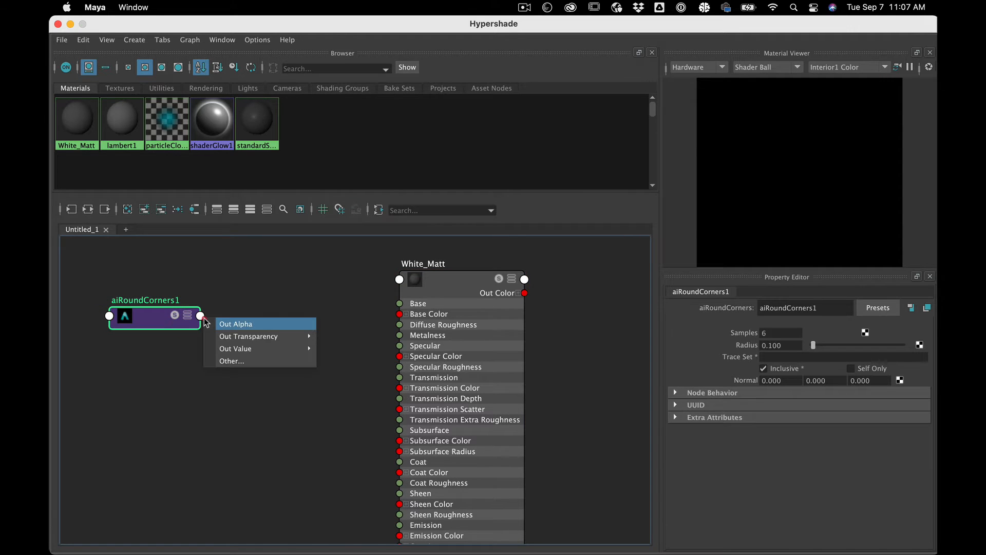
mouse_move(291, 352)
left_click(349, 349)
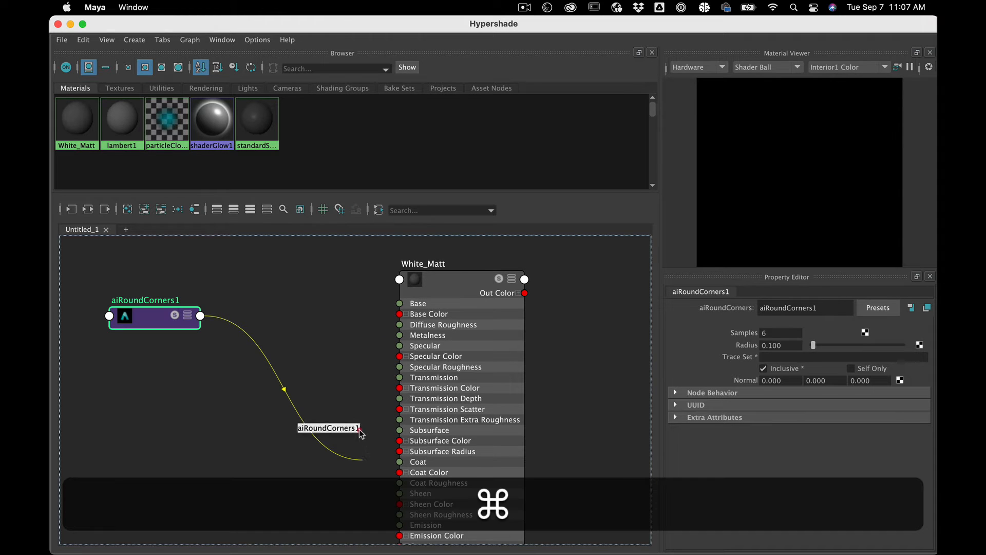
scroll(354, 400, "down", 2, "super")
scroll(354, 400, "down", 2, "super")
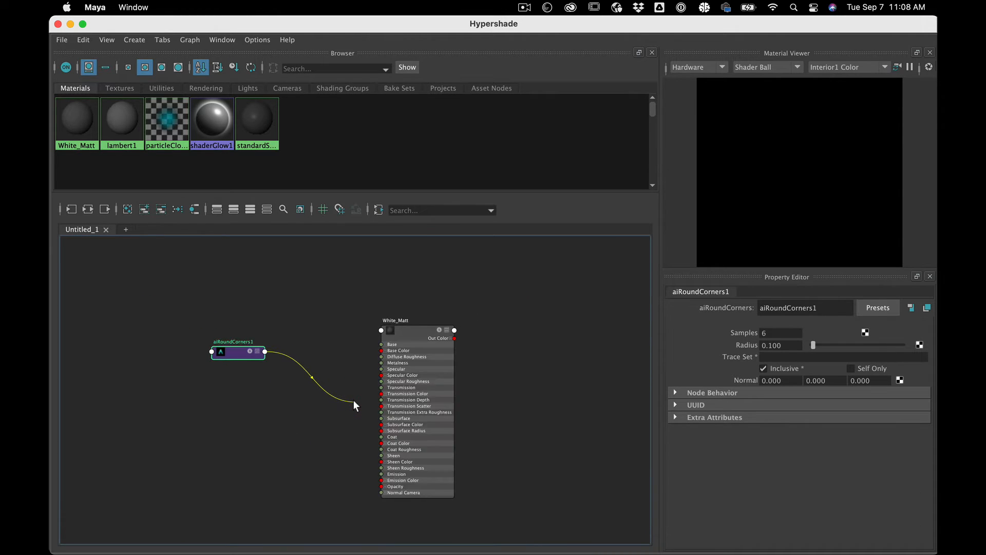
left_click(381, 493)
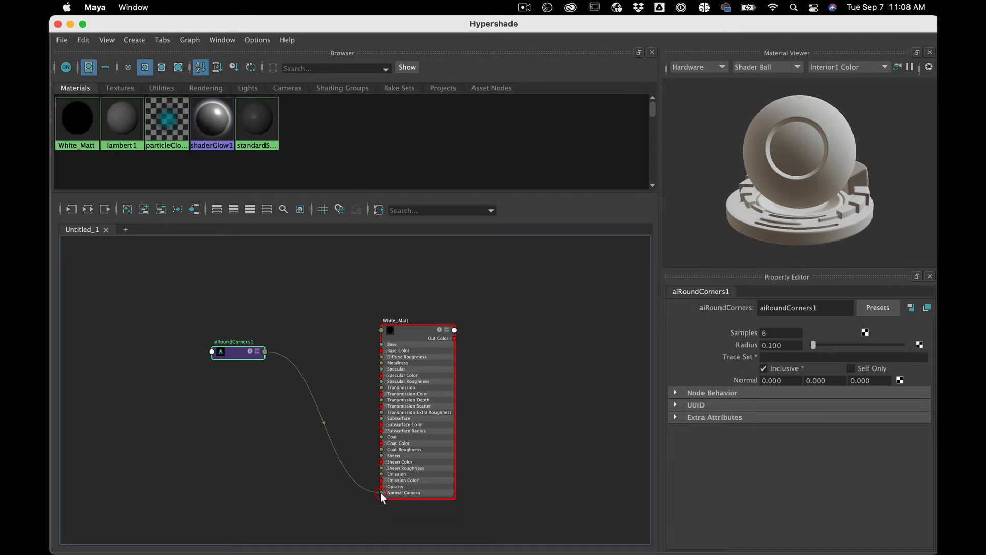
Step: Switch the Material Viewer renderer to Arnold, keeping the Shader Ball as the preview geometry
left_click(706, 66)
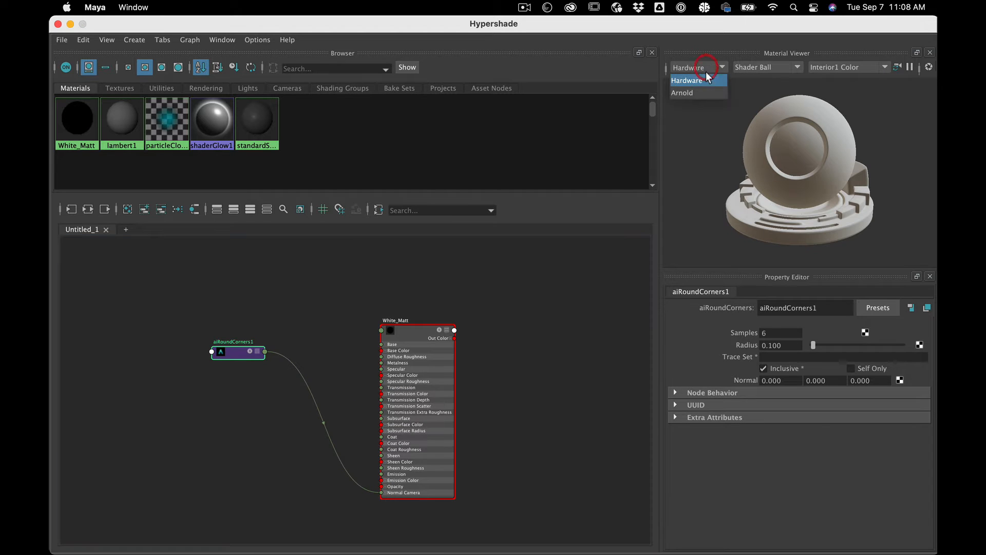
left_click(702, 93)
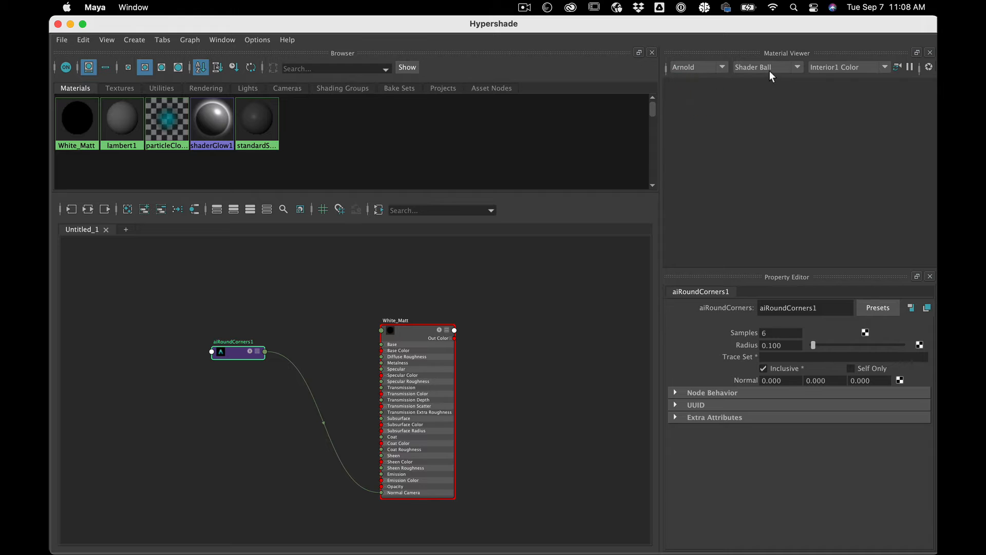
left_click(769, 67)
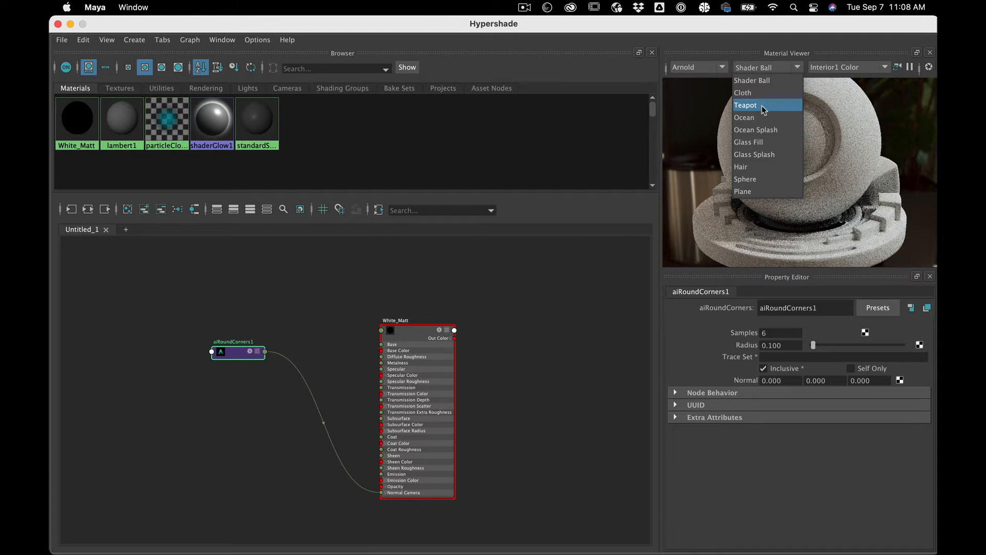
left_click(759, 68)
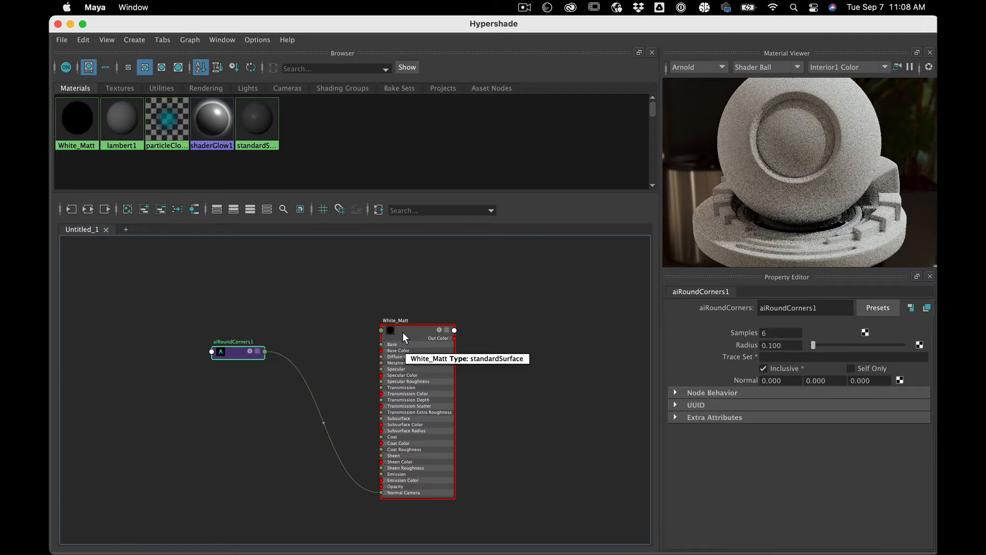
Step: Set the aiRoundCorners radius to 0.2
left_click(782, 346)
type(".2")
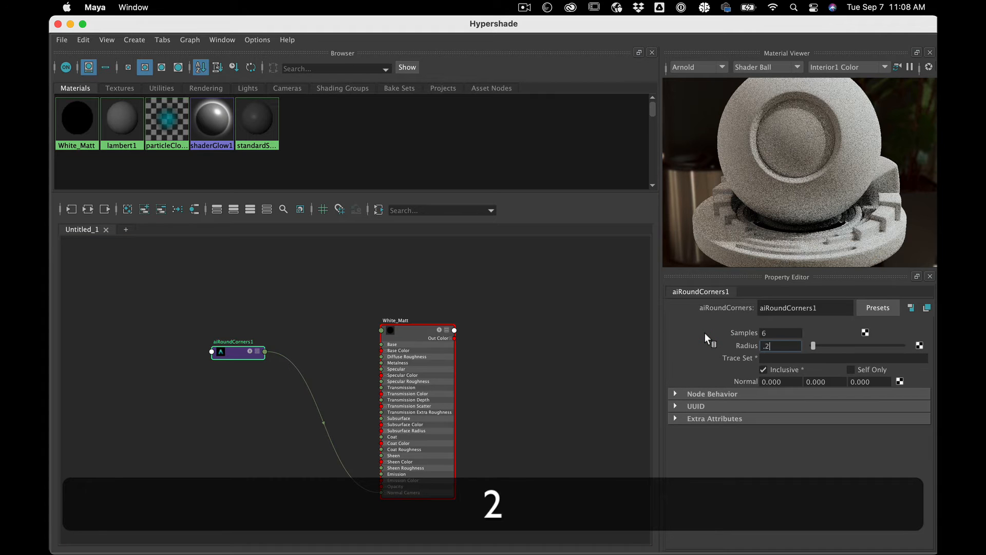
key("Return")
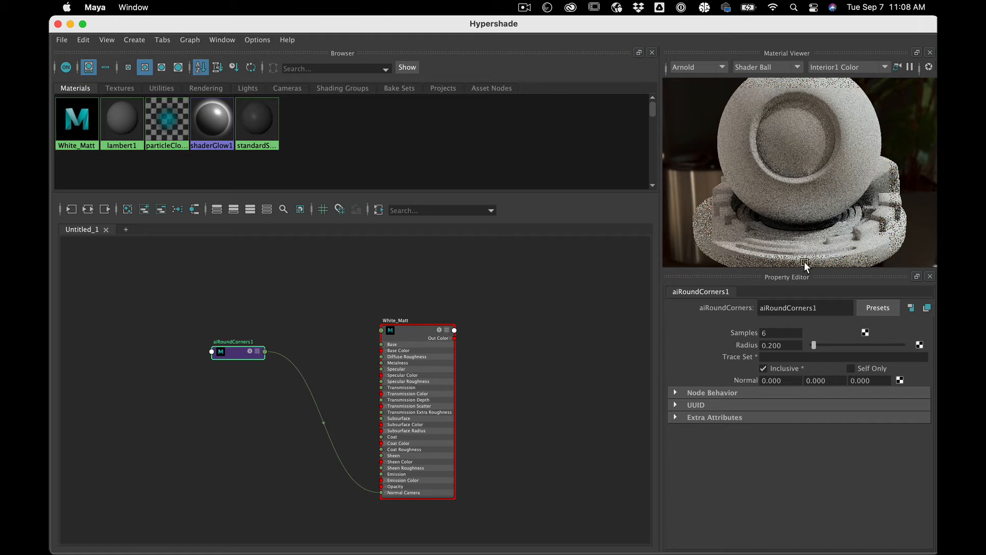
Step: Set the aiRoundCorners radius to 0.003
left_click_drag(787, 346, 670, 334)
type(".00")
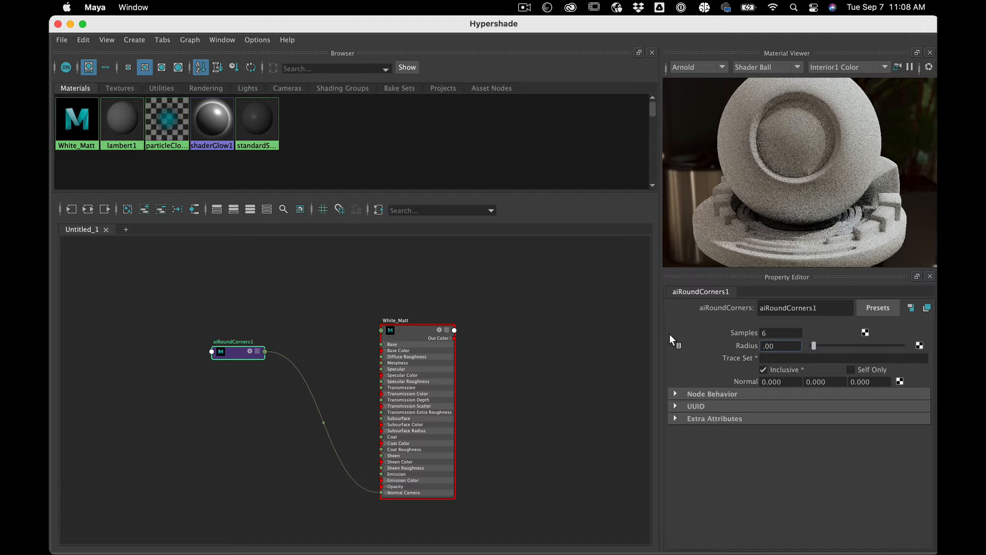
type("3")
key("Return")
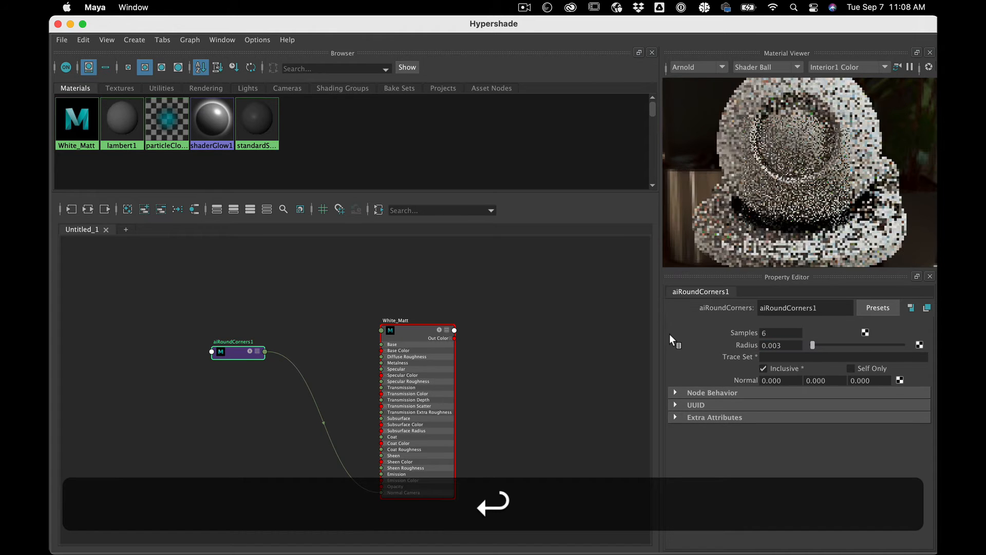
Step: Close Hypershade and start rendering the block scene through shotCAM in Arnold RenderView
left_click(58, 24)
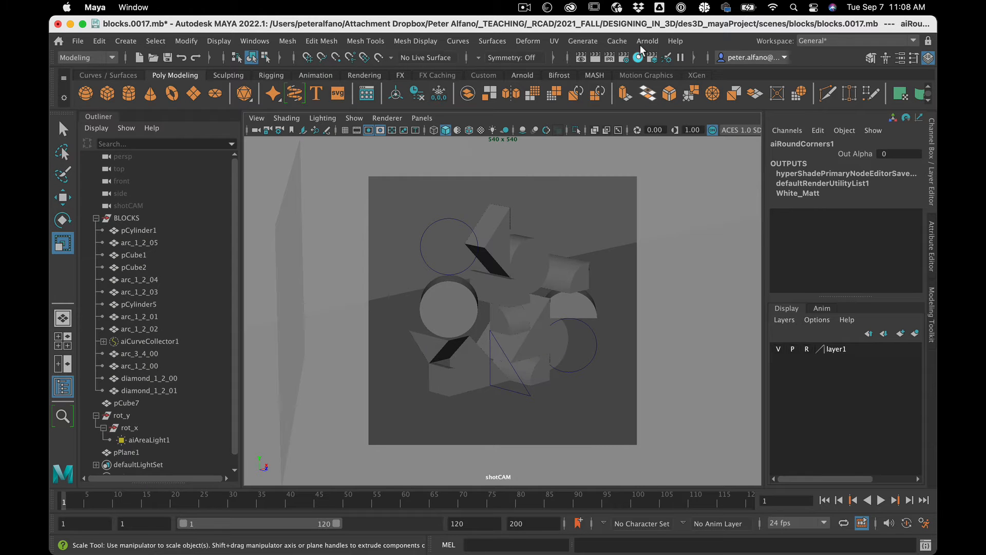
left_click(644, 43)
left_click(667, 78)
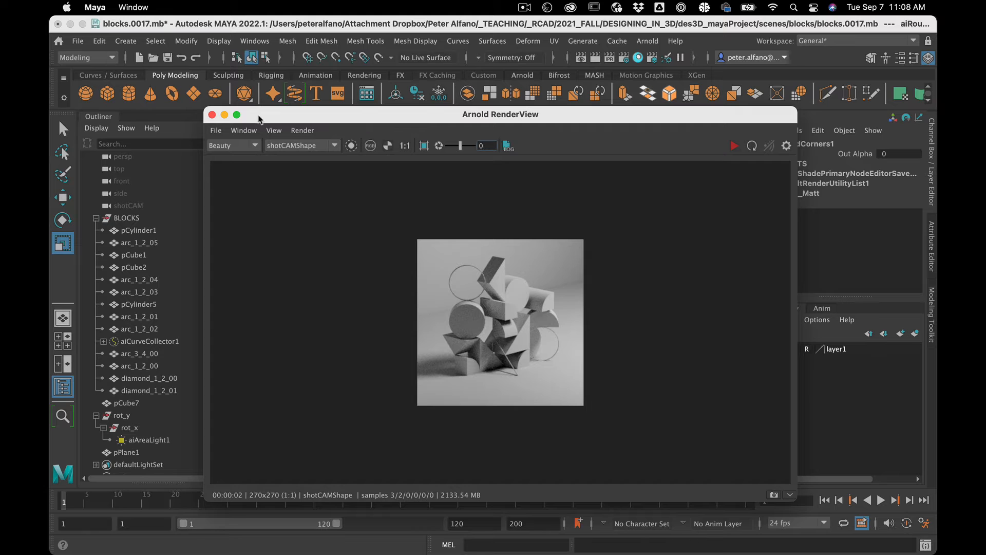
left_click(274, 130)
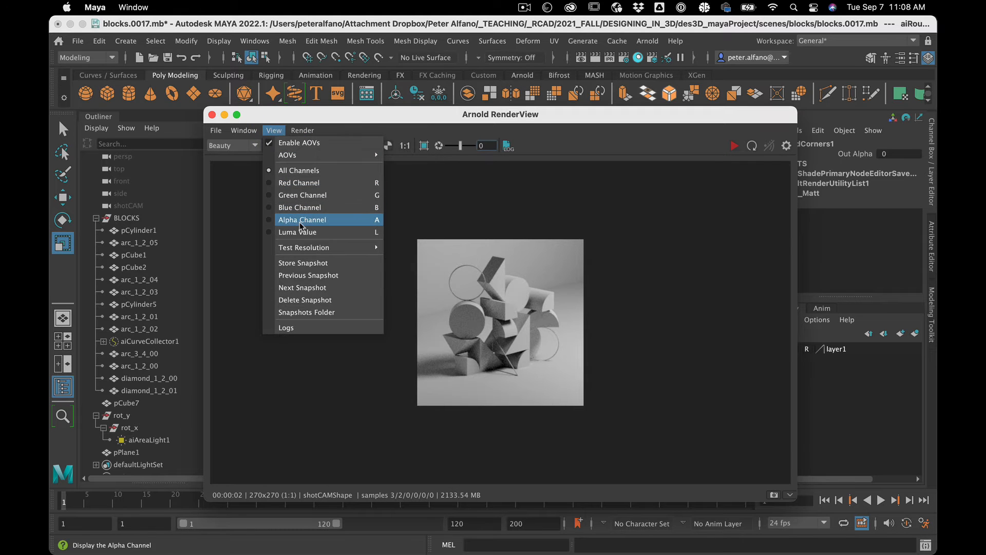
left_click(432, 304)
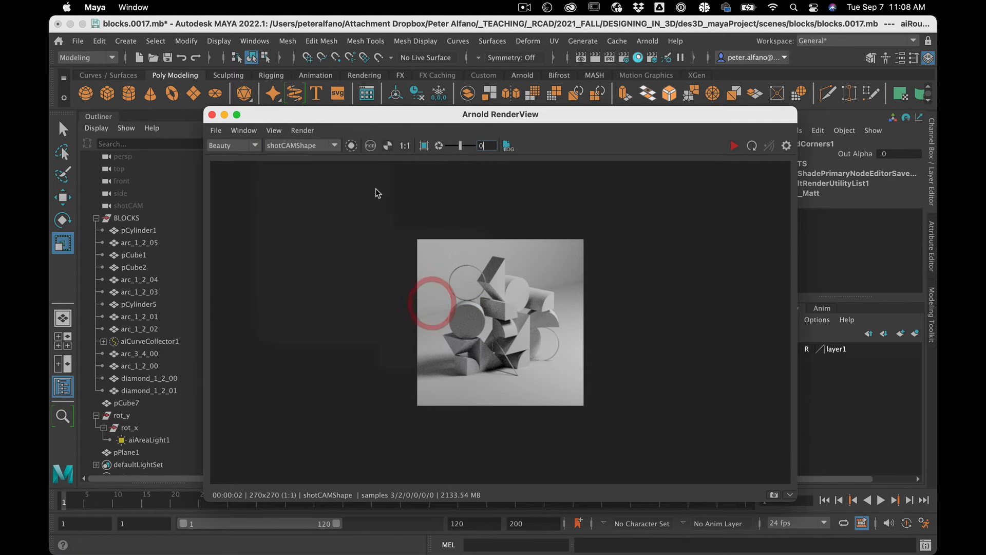
left_click(735, 145)
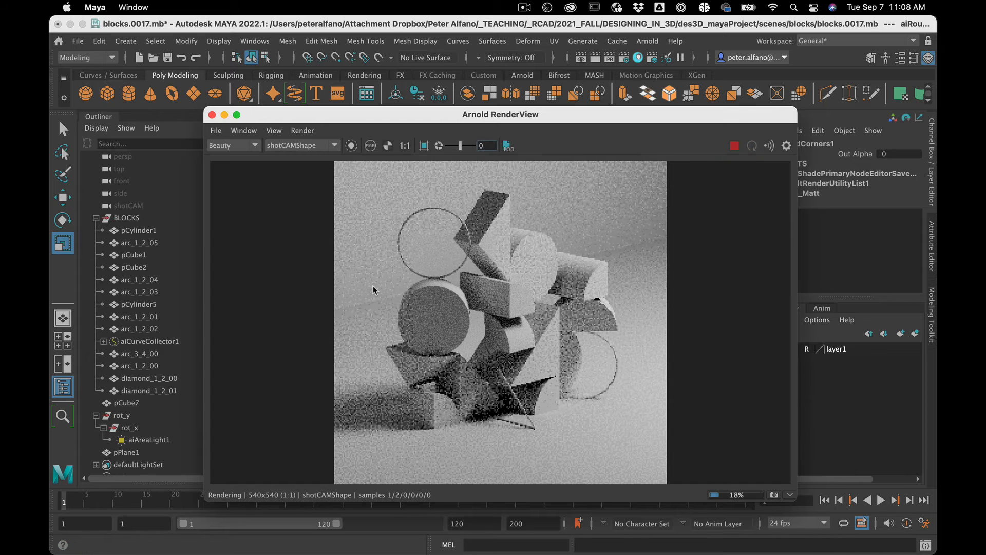
Step: Limit the Arnold render to a crop region over the round cylinder face and the central blocks
scroll(373, 285, "up", 3)
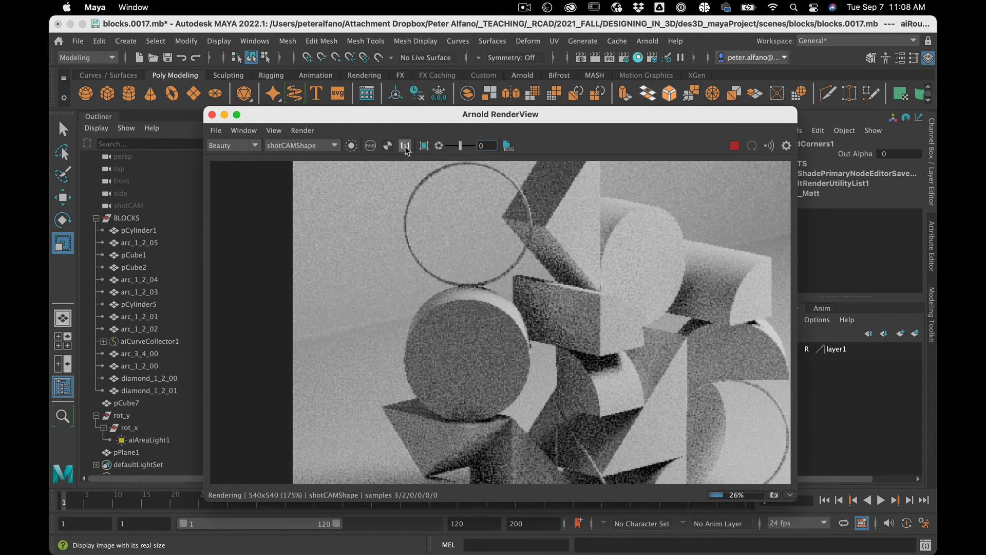
left_click(424, 145)
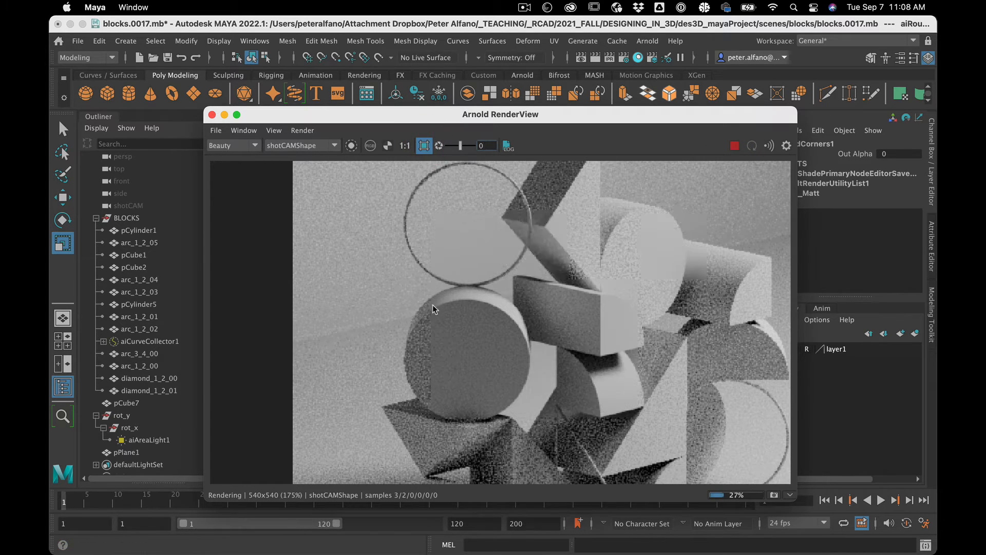
left_click_drag(438, 311, 650, 401)
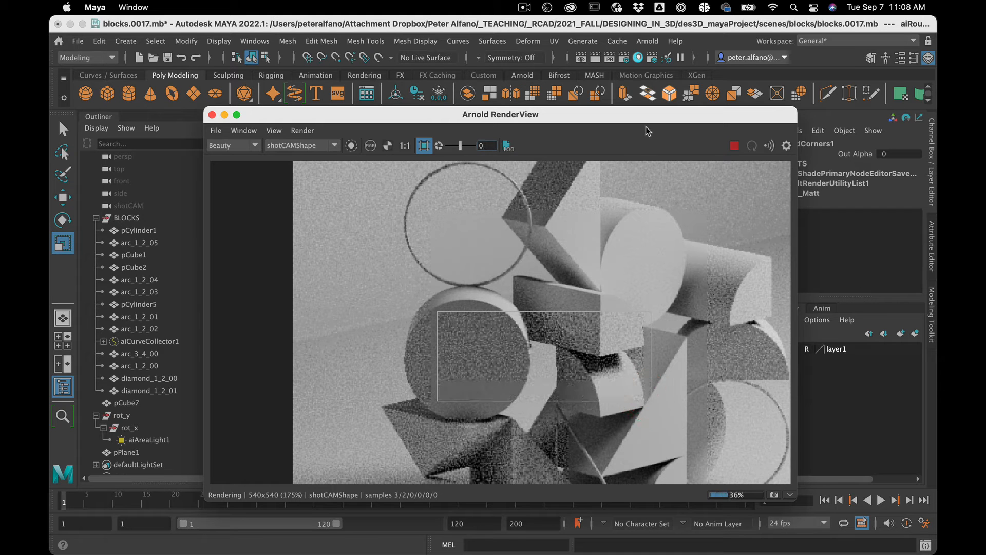
Step: Set the aiRoundCorners radius to 0.020, with Hypershade closed and the render window moved aside
left_click_drag(654, 110, 528, 102)
left_click_drag(634, 118, 631, 118)
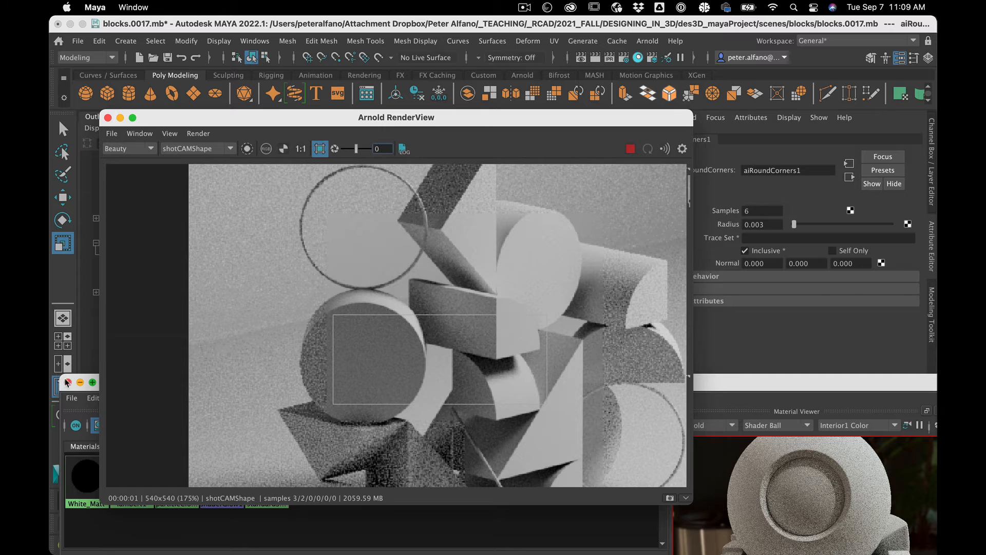
left_click(68, 382)
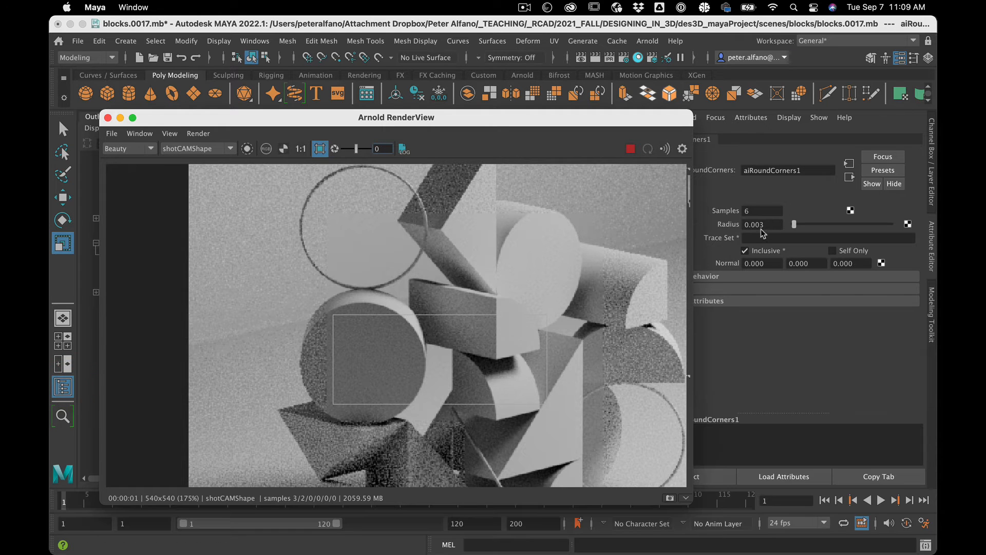
left_click_drag(769, 226, 751, 226)
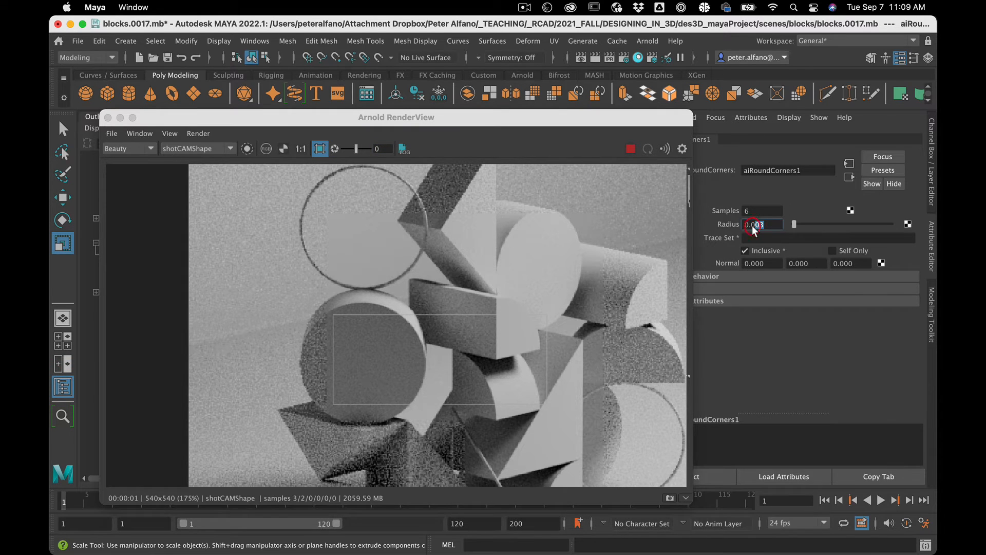
type("020")
key("Return")
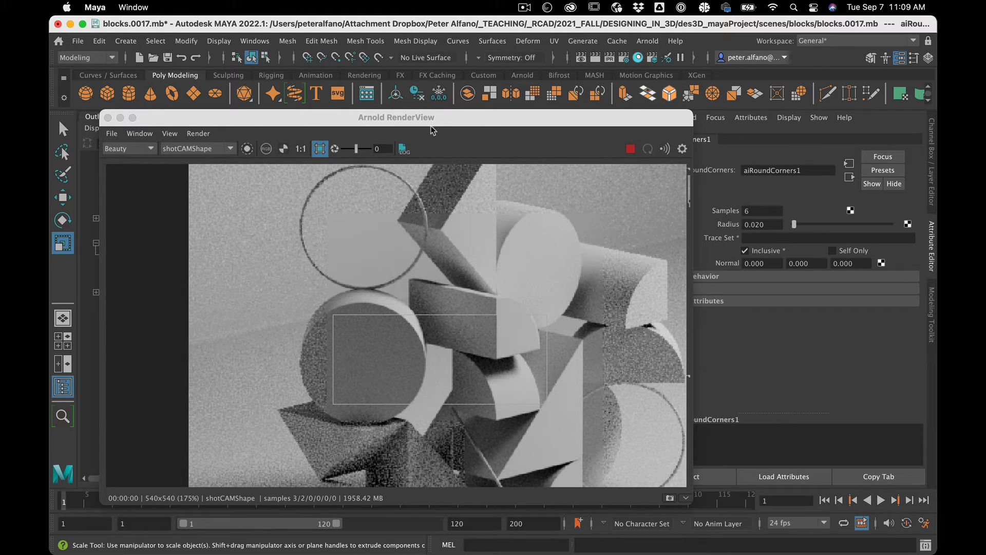
Step: Close Hypershade and restart the Arnold render of the full frame
key("Return")
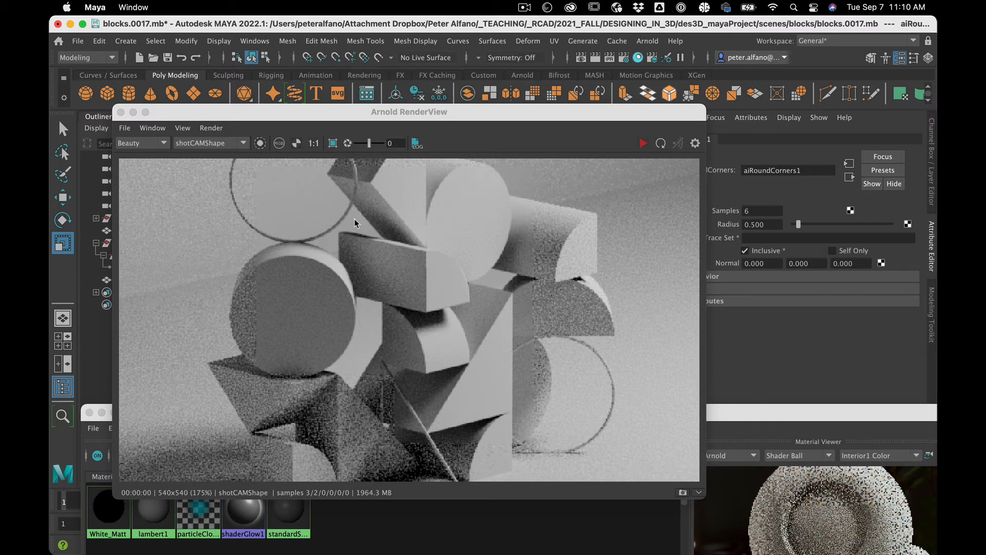
left_click(745, 411)
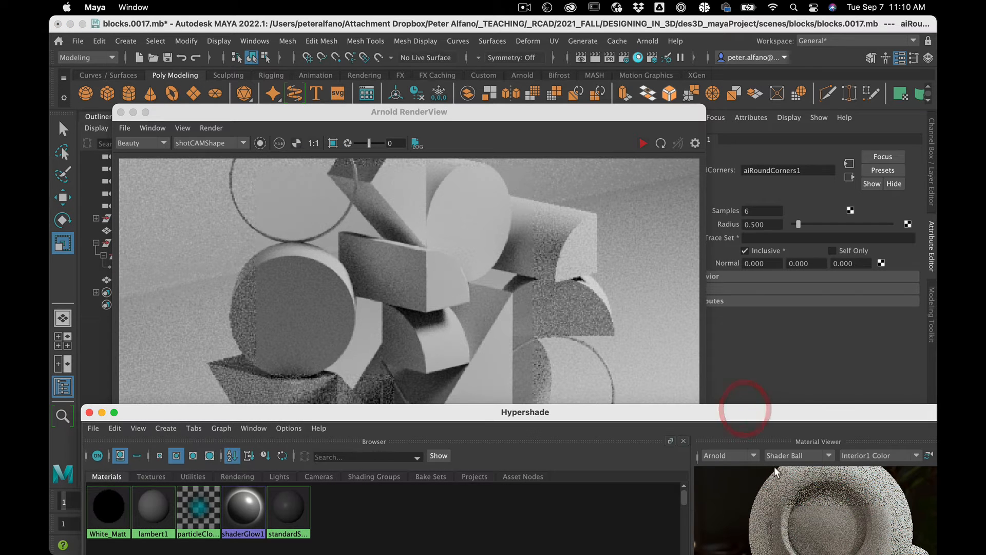
left_click(89, 412)
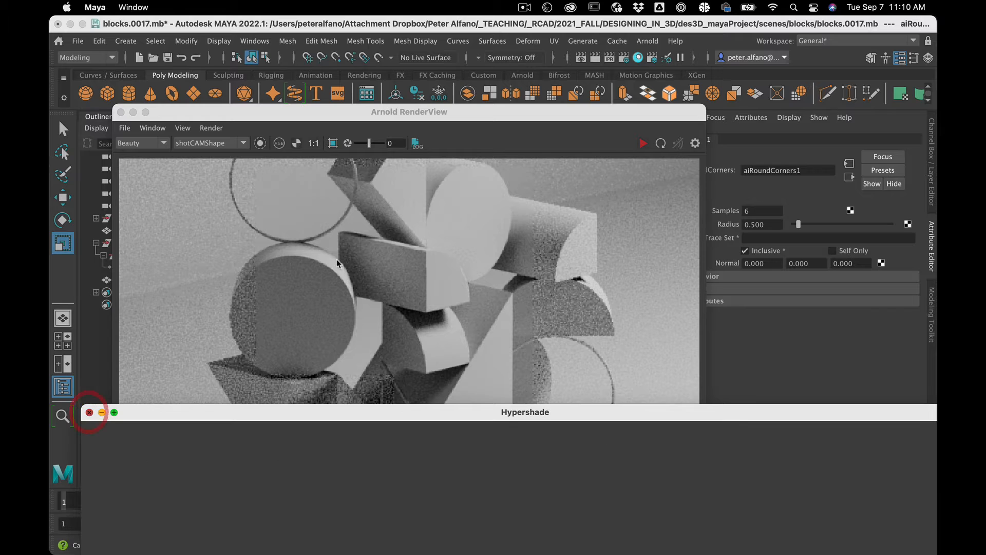
left_click(643, 142)
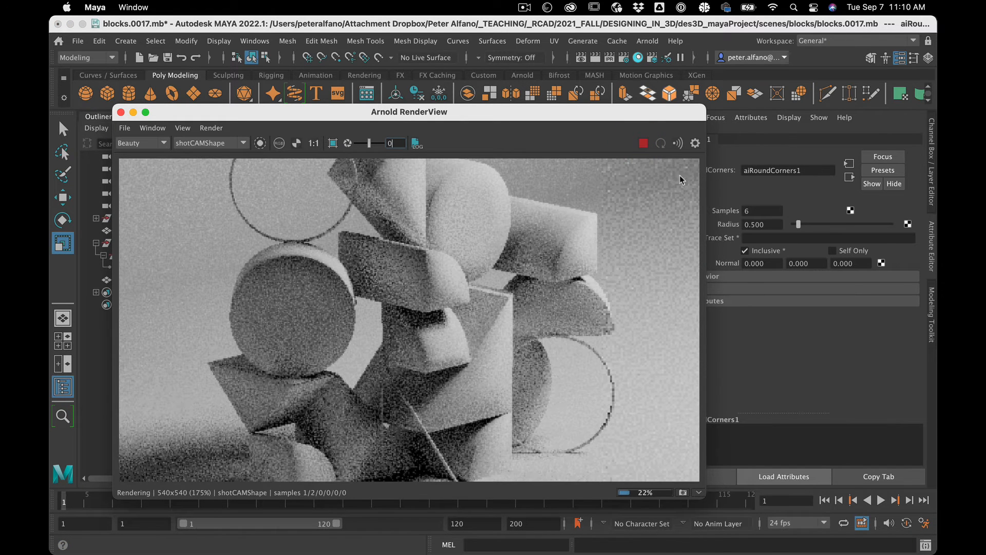
Step: Set the aiRoundCorners radius to 0.01
left_click(772, 224)
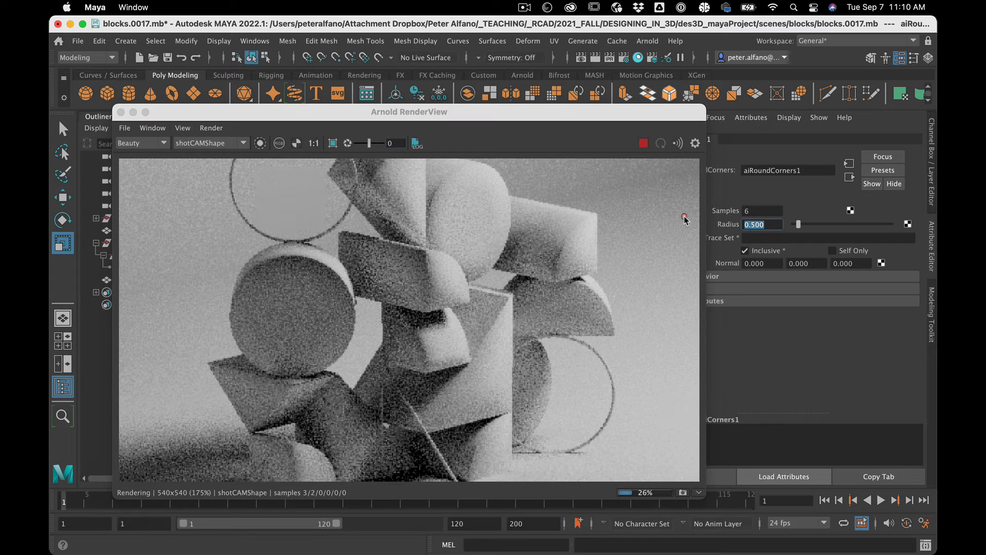
type(".01")
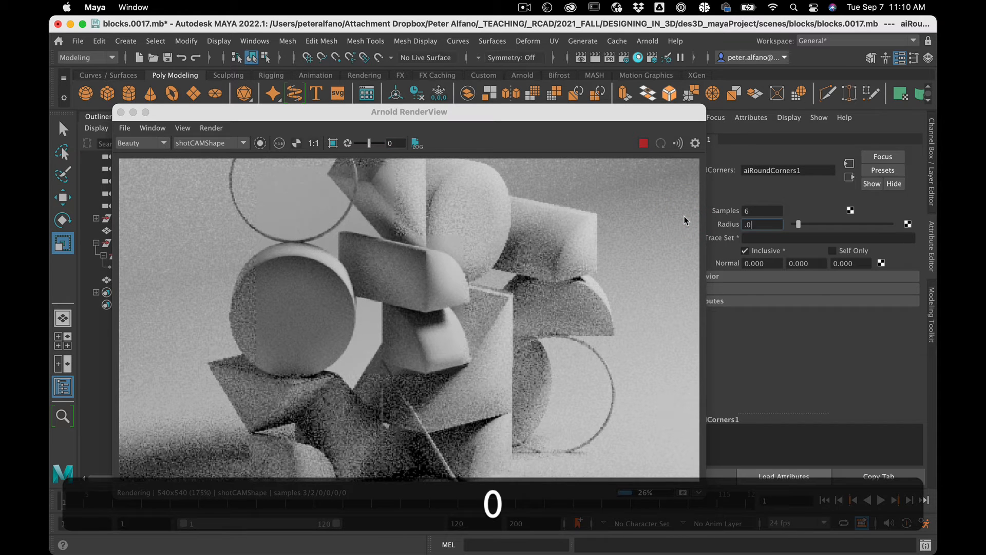
key("Return")
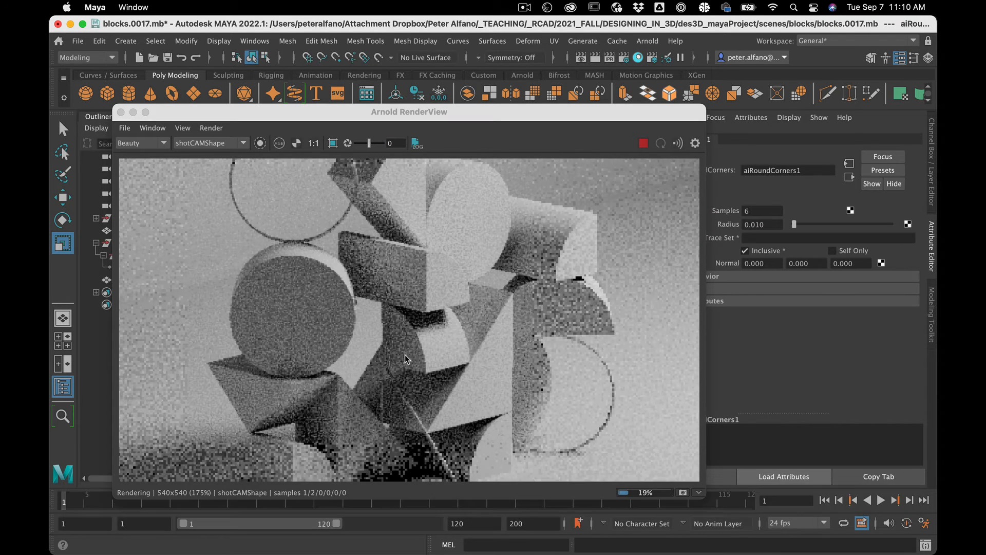
Step: Limit the Arnold render to a crop region spanning the round cylinder face and the adjacent central block
left_click(294, 281)
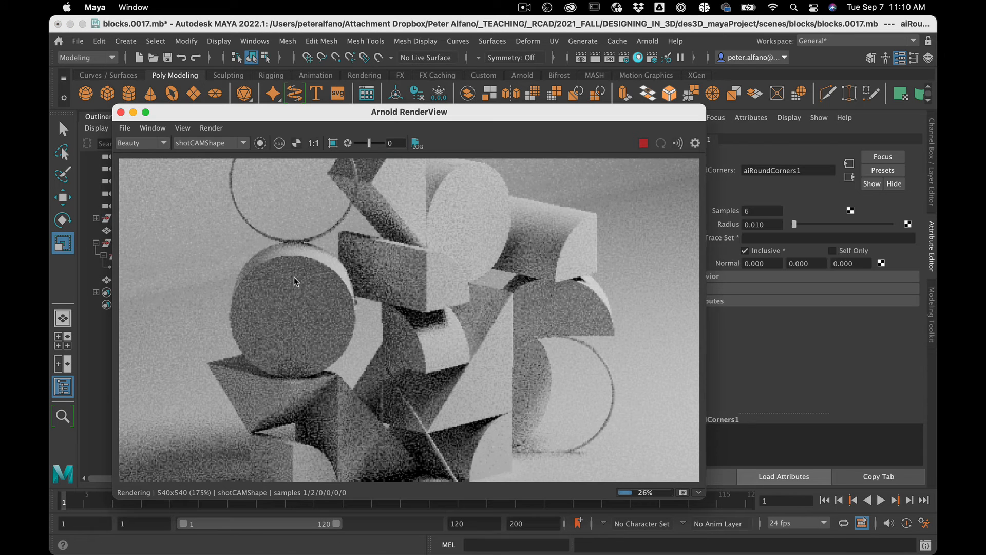
left_click(431, 302)
left_click(332, 144)
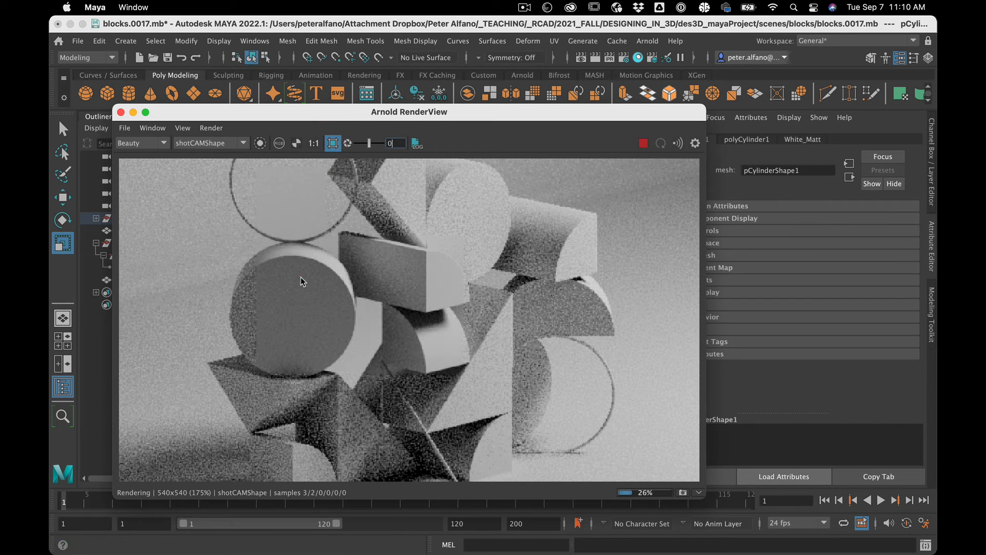
left_click_drag(306, 283, 464, 322)
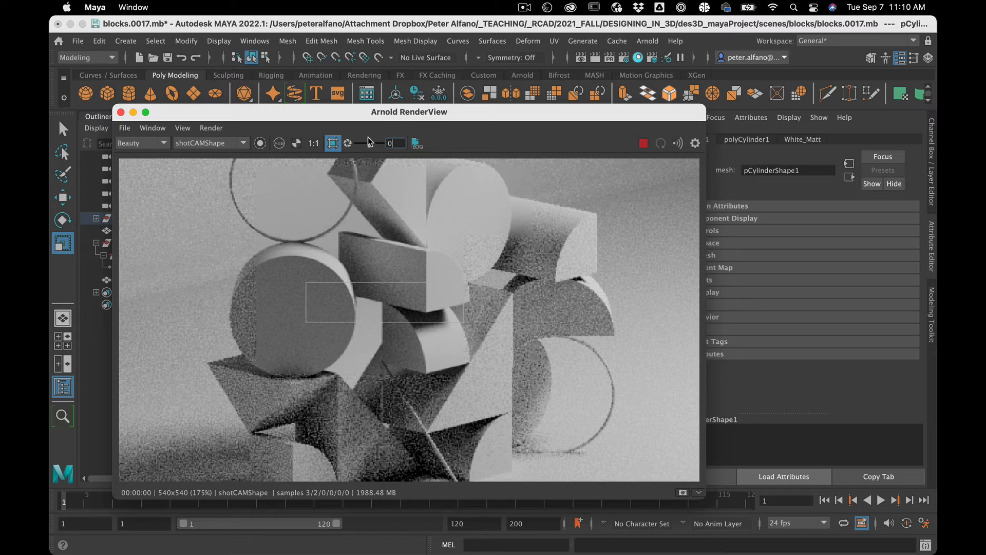
Step: Enlarge the render around the central blocks and store a snapshot of it
left_click(314, 144)
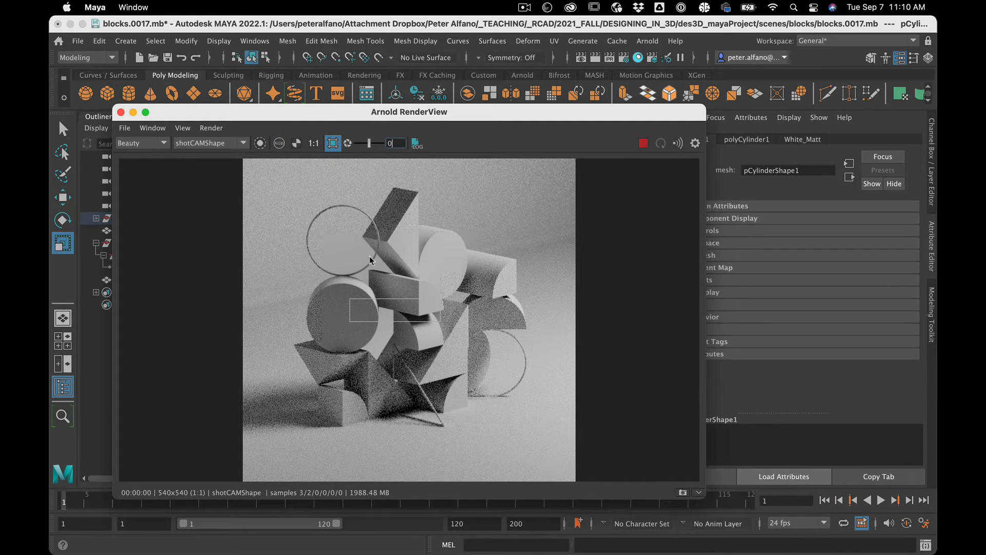
scroll(370, 260, "up", 5)
left_click(183, 128)
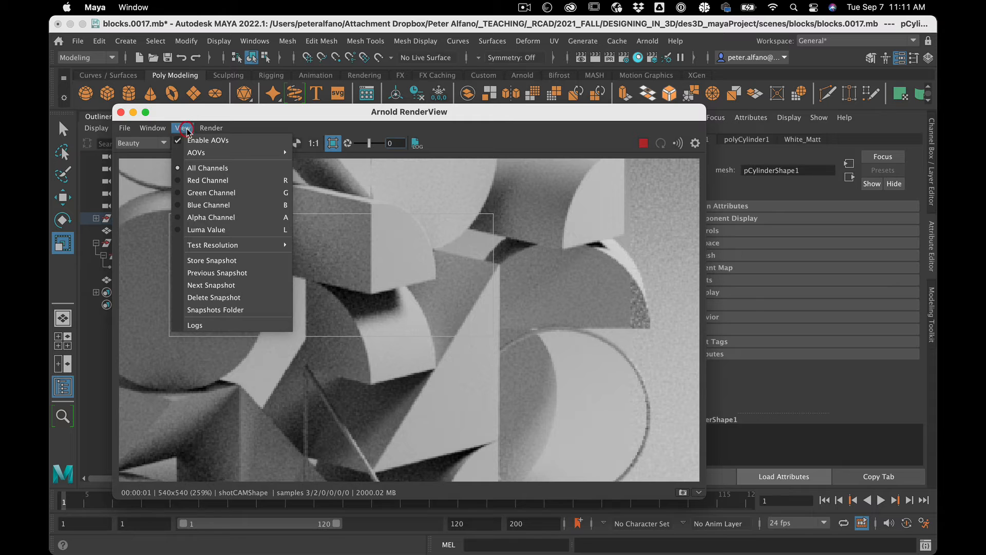
left_click(227, 262)
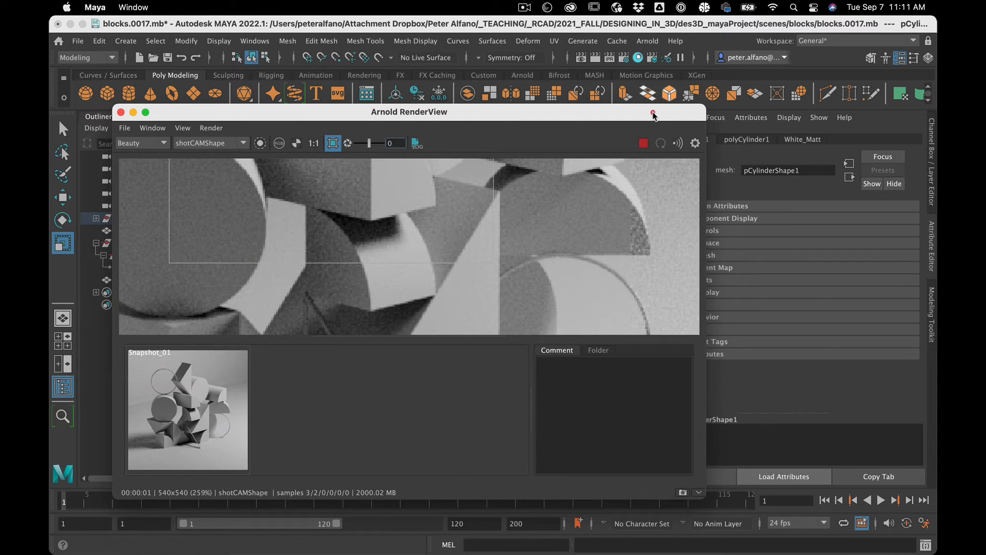
Step: Open the aiRoundCorners settings through the Bump Mapping connection in White_Matt's Geometry attributes
left_click_drag(653, 116, 639, 173)
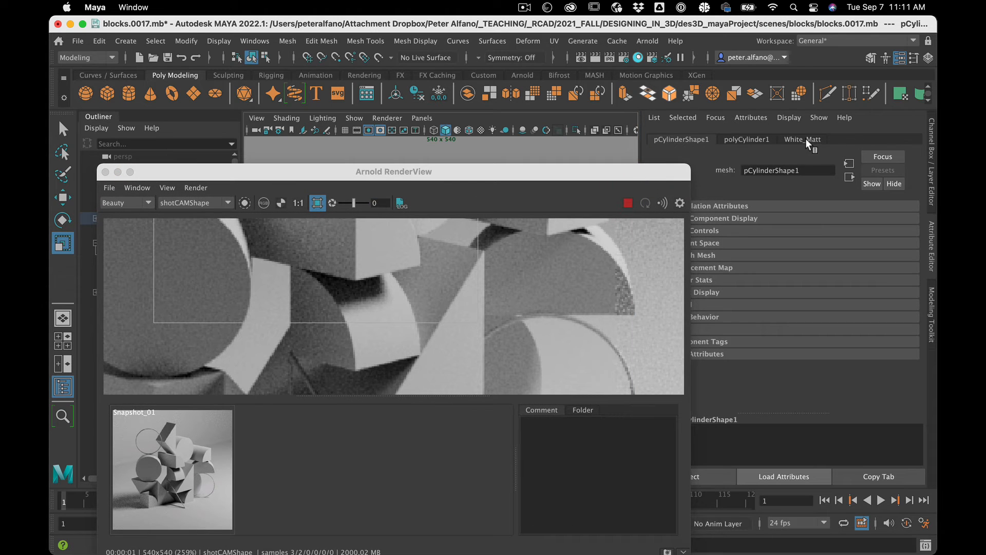
left_click(806, 140)
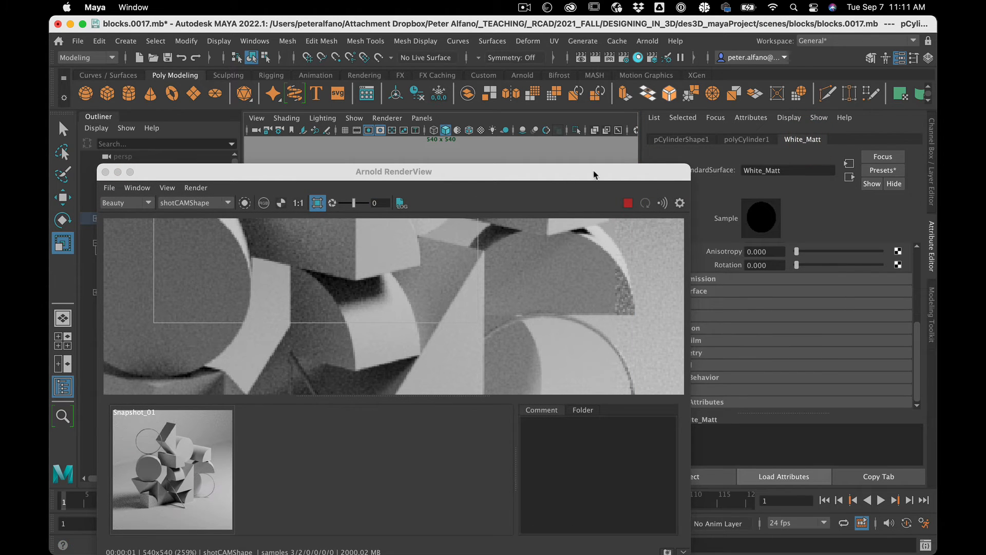
left_click_drag(593, 175, 486, 120)
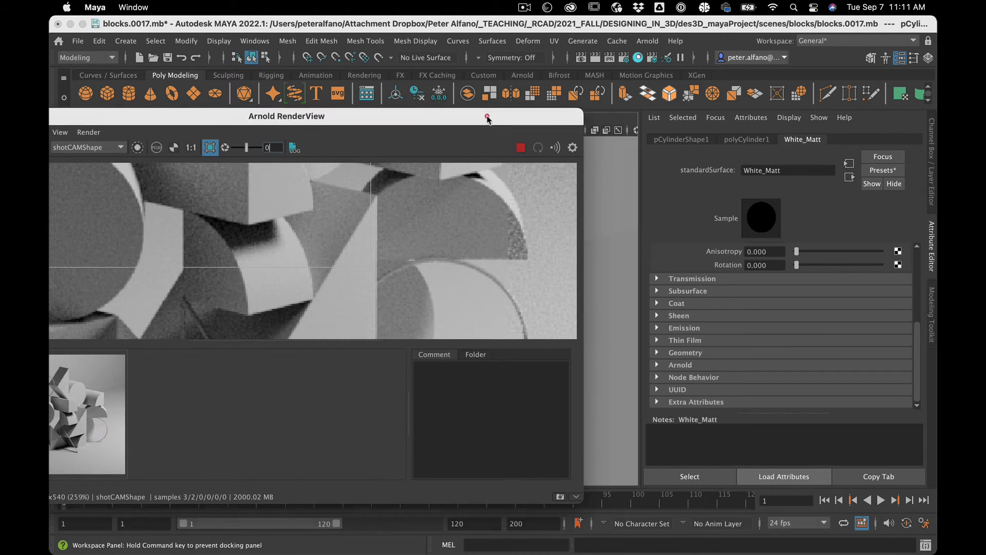
left_click(657, 365)
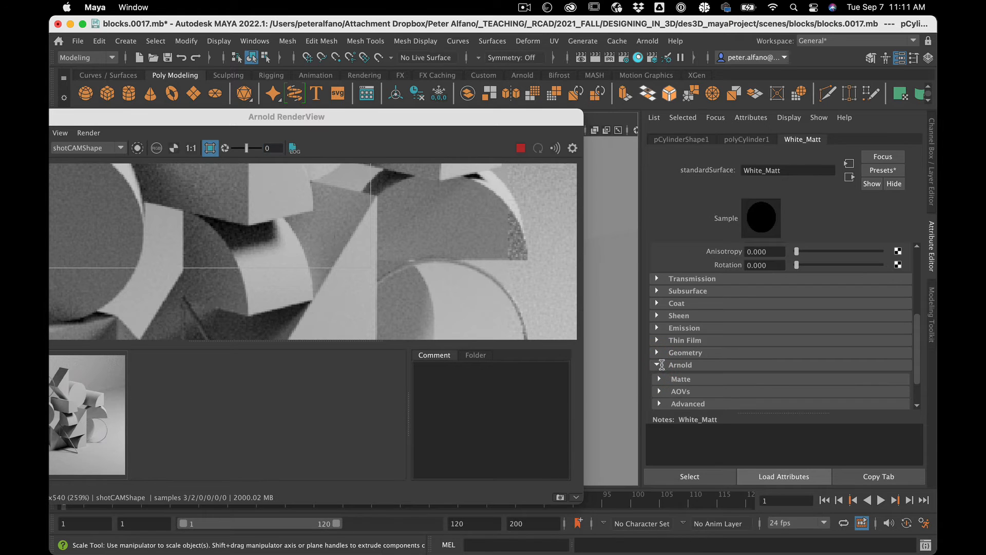
left_click(658, 364)
left_click(657, 353)
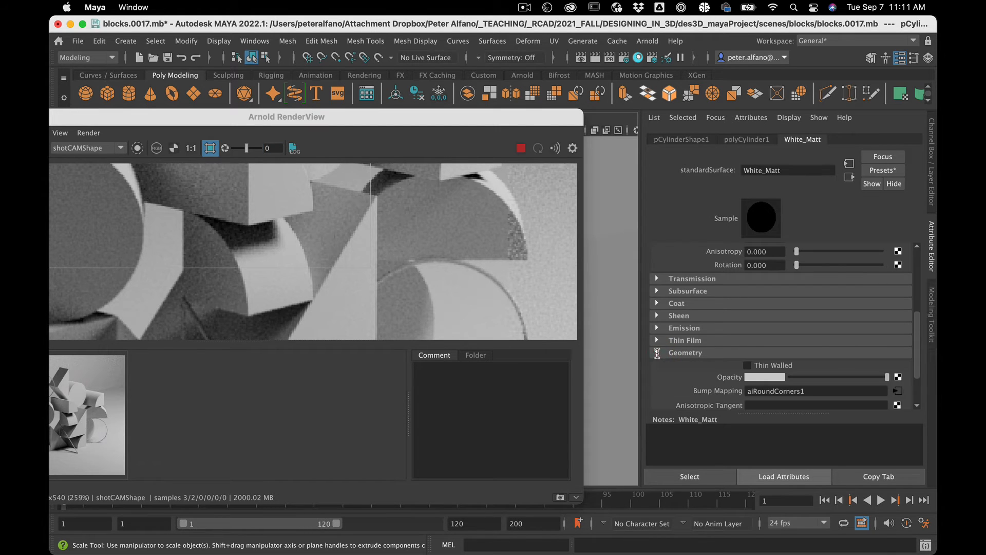
left_click(898, 391)
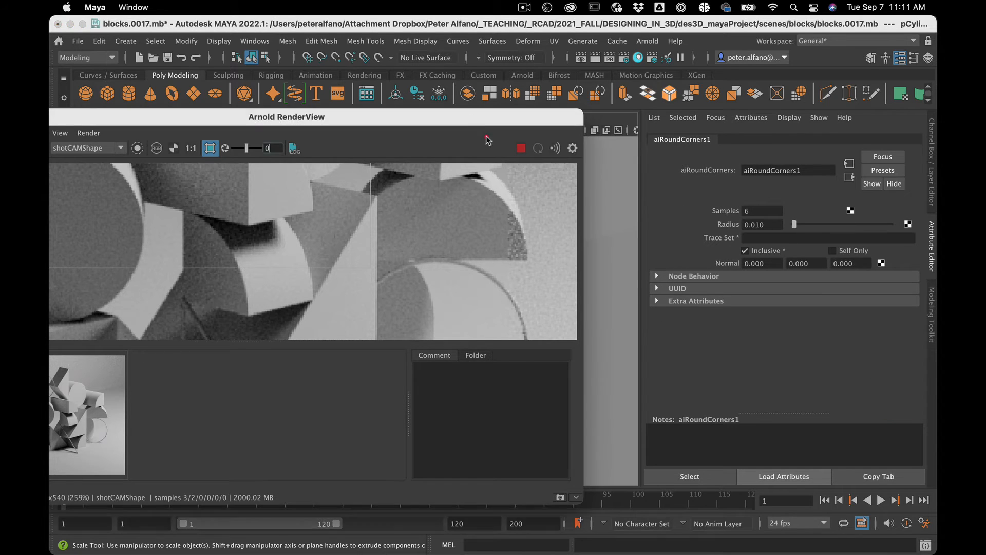
Step: Select the upper diamond block and follow its White_Matt material's Bump Mapping connection to the aiRoundCorners settings
left_click_drag(473, 120, 574, 285)
left_click(432, 227)
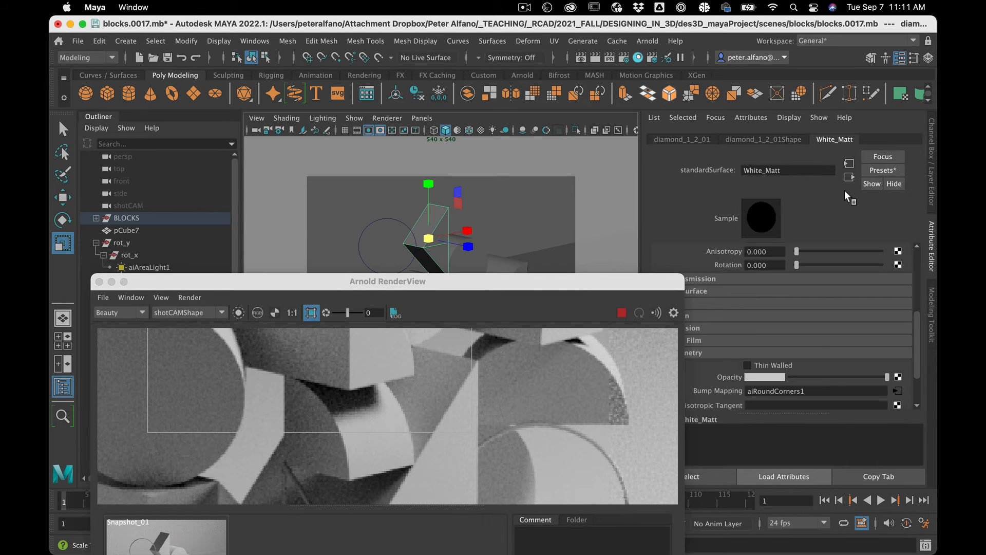
scroll(815, 341, "up", 5)
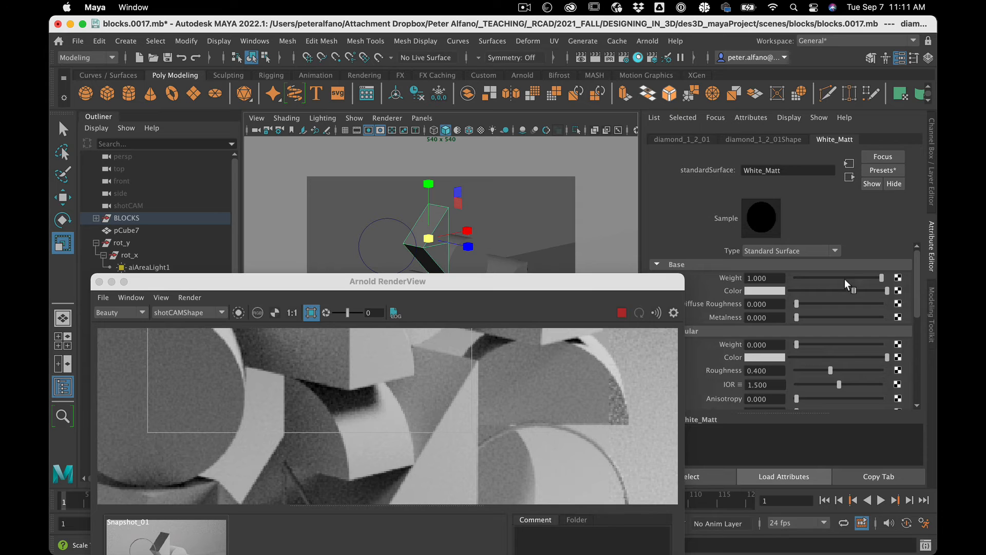
scroll(844, 282, "down", 5)
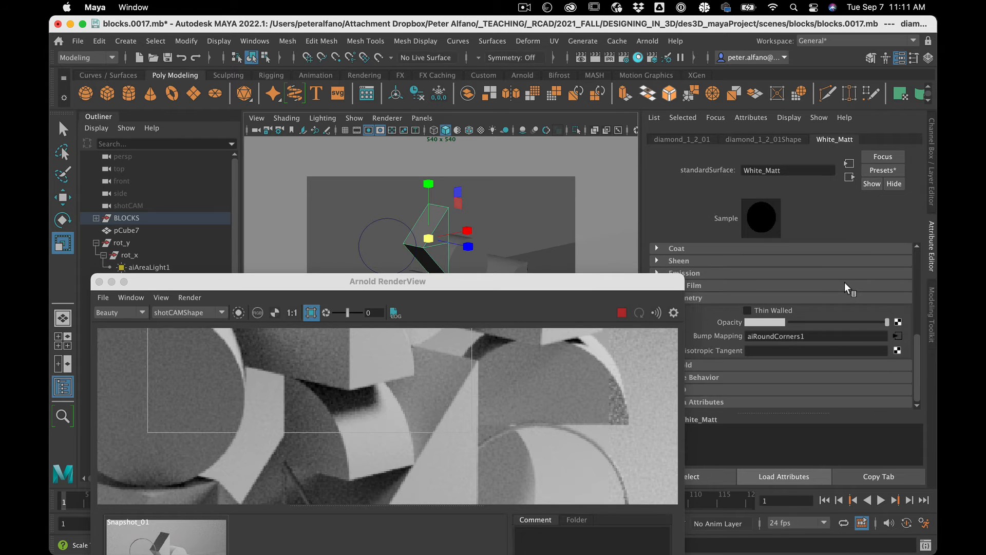
left_click(897, 337)
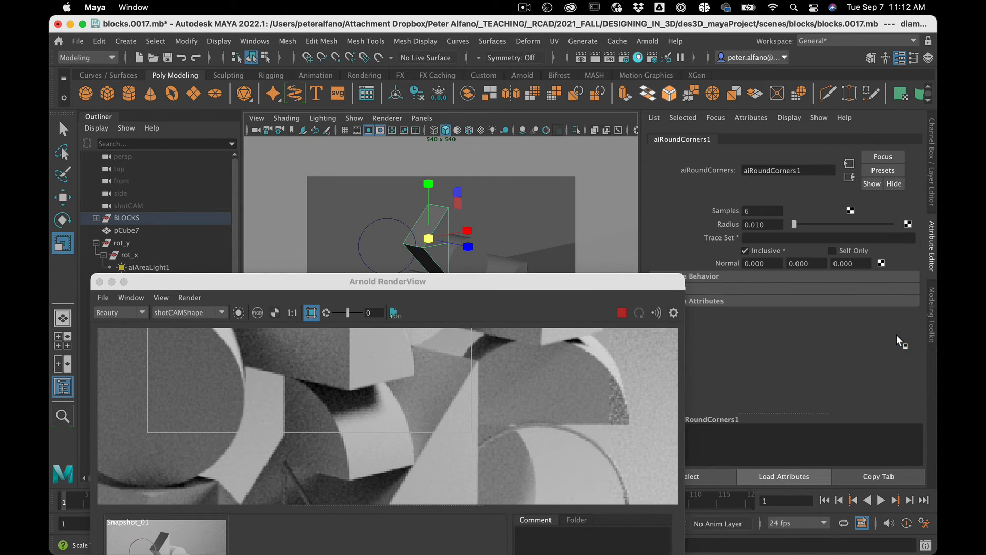
Step: Set the aiRoundCorners Radius to 0 and store a second snapshot of the block render
left_click(533, 281)
left_click_drag(533, 281, 554, 136)
double_click(762, 224)
type("0")
key("Return")
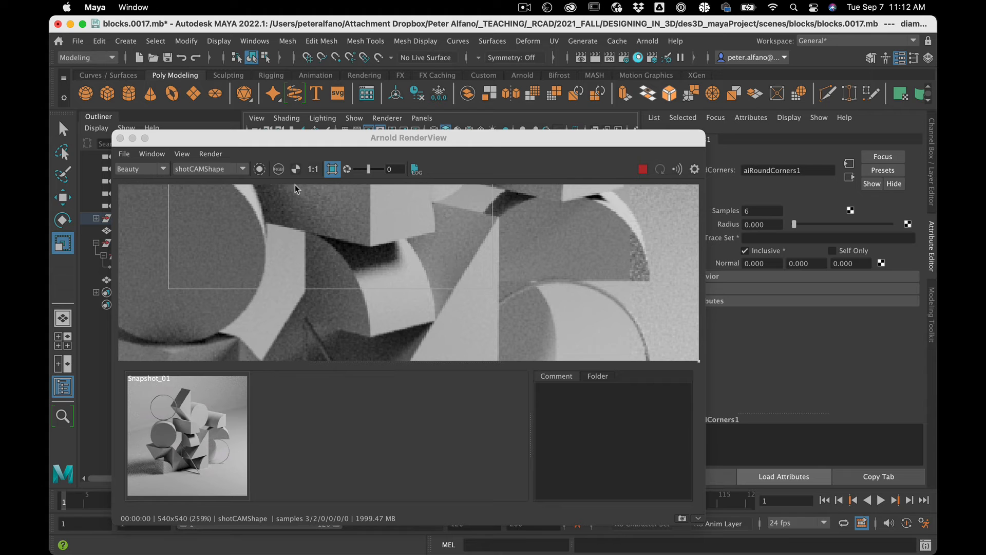
left_click(181, 153)
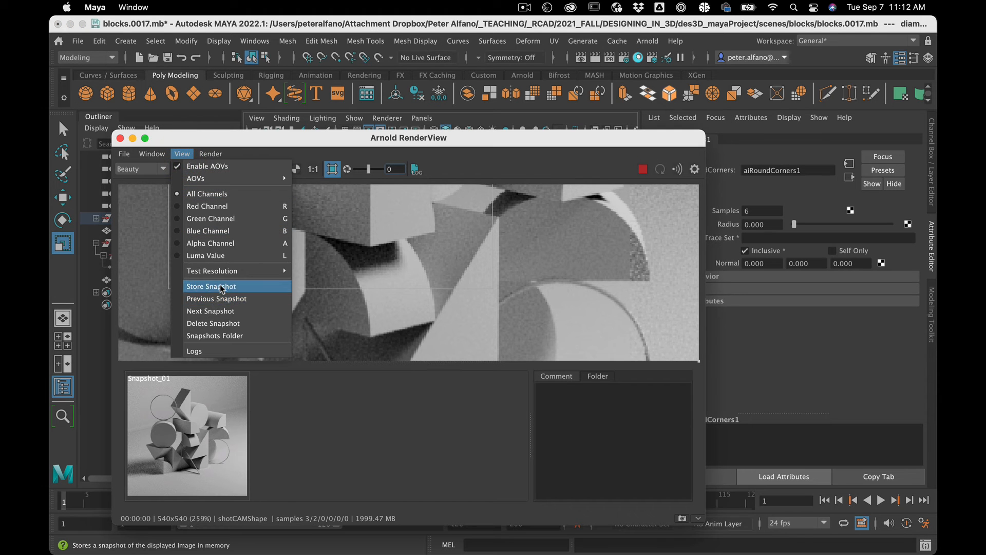
left_click(211, 286)
Step: Compare the two stored snapshots of the central blocks, and return to the live render
left_click(224, 451)
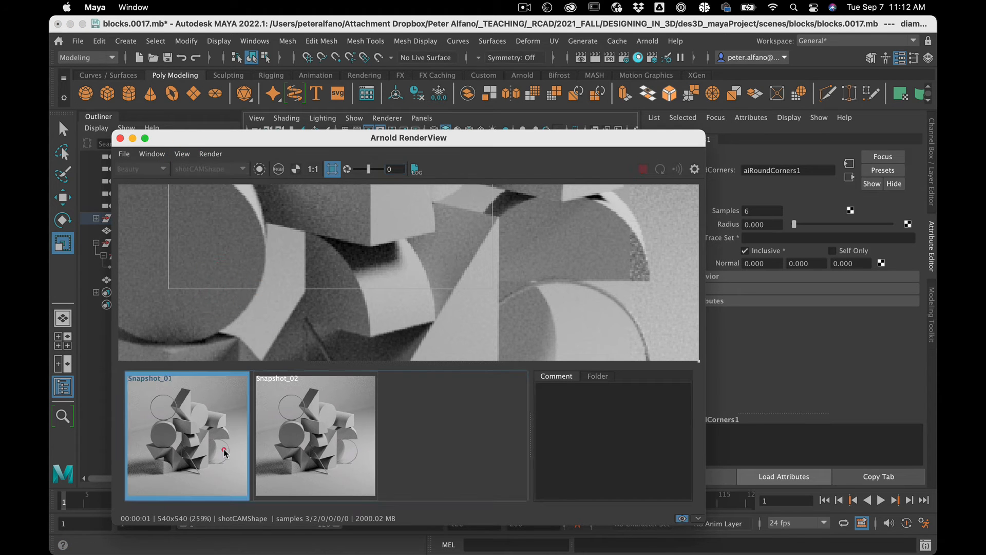
left_click(322, 445)
left_click(196, 445)
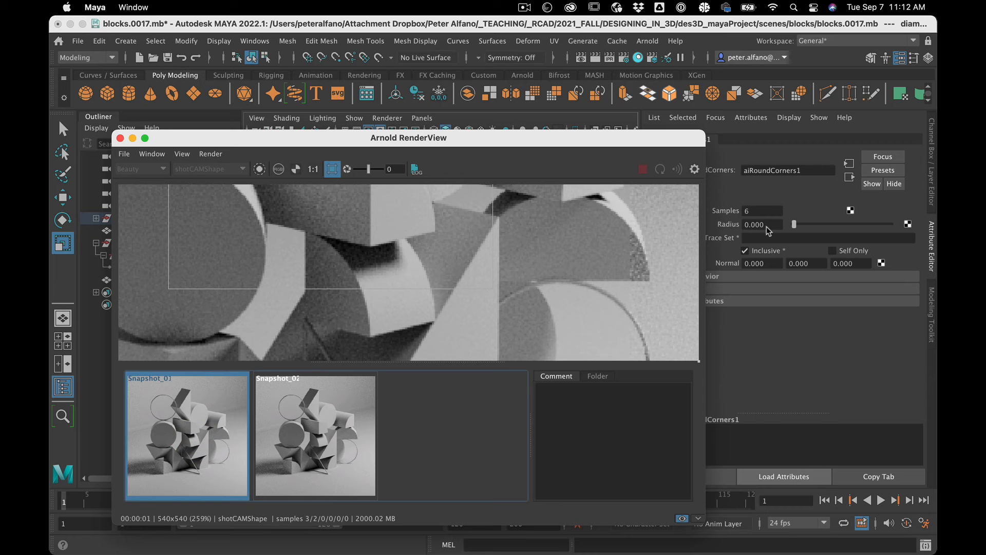
left_click(177, 430)
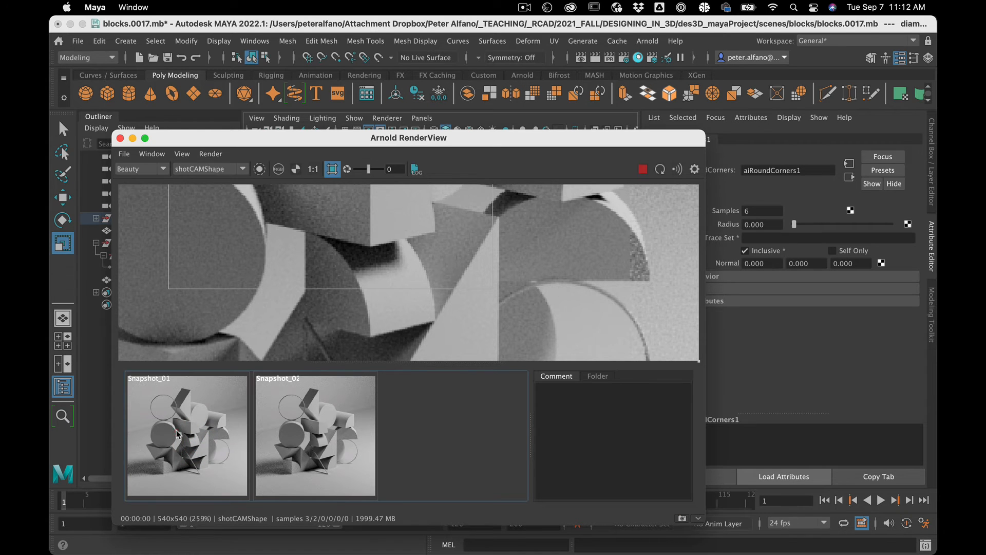
Step: Try aiRoundCorners Radius values of 0.05 and 0.03 against the cropped render of the blocks
left_click(773, 227)
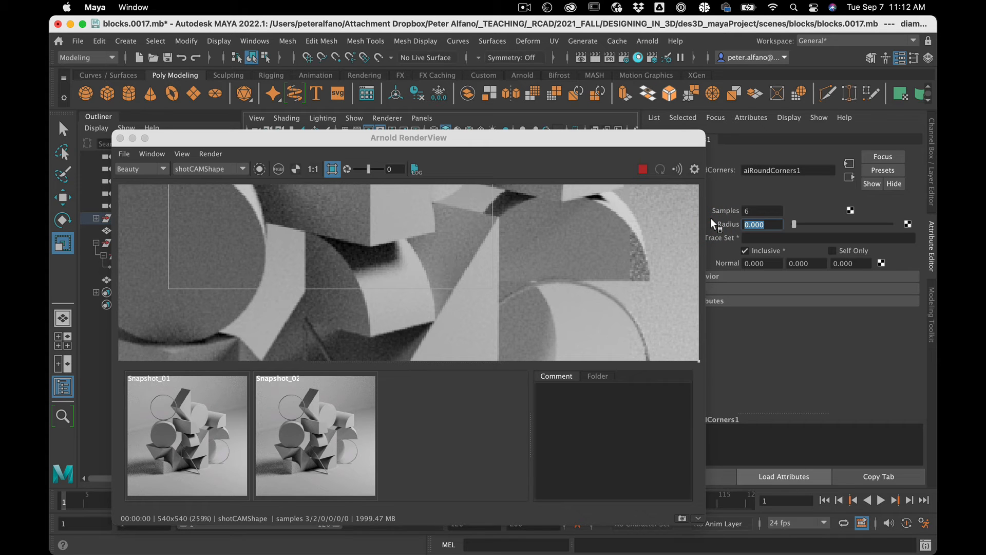
type("0.05")
key("Return")
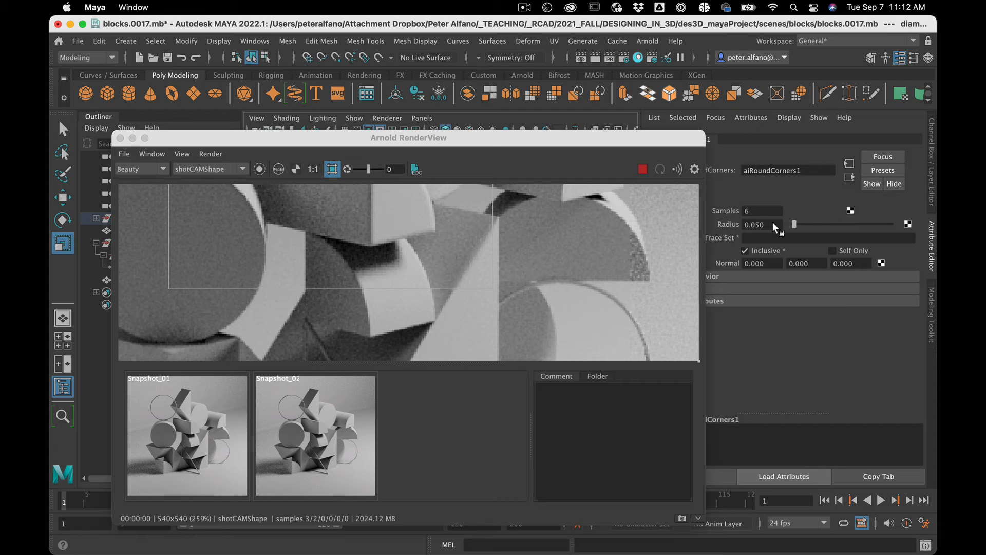
left_click_drag(766, 220, 755, 224)
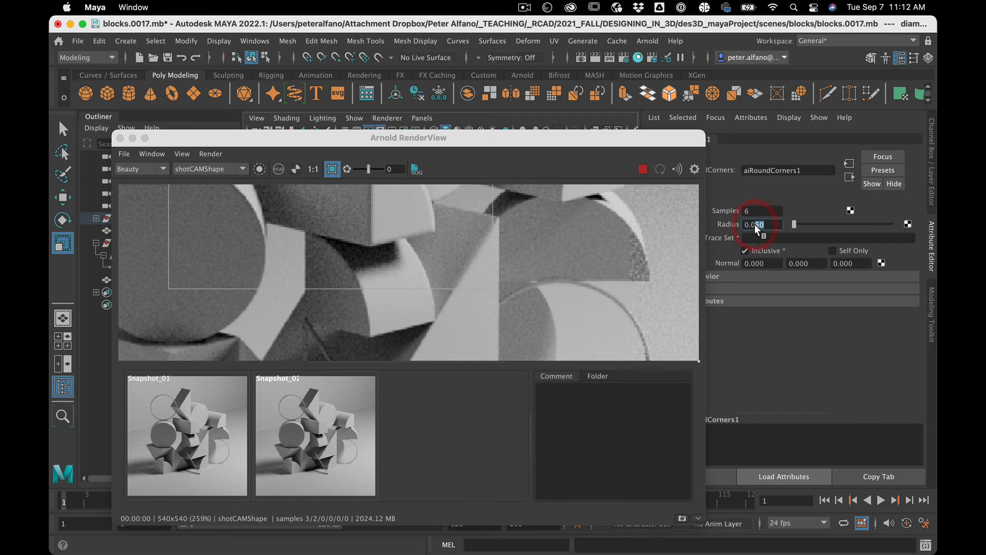
type("30")
key("Return")
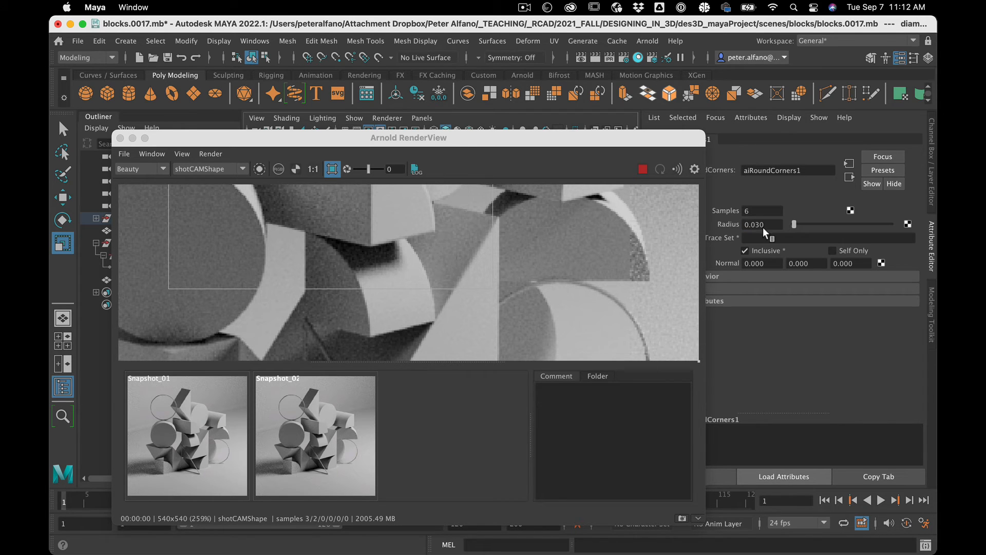
Step: Set the aiRoundCorners Radius to 0.025 and close the Arnold RenderView
left_click_drag(771, 226, 757, 227)
type("25")
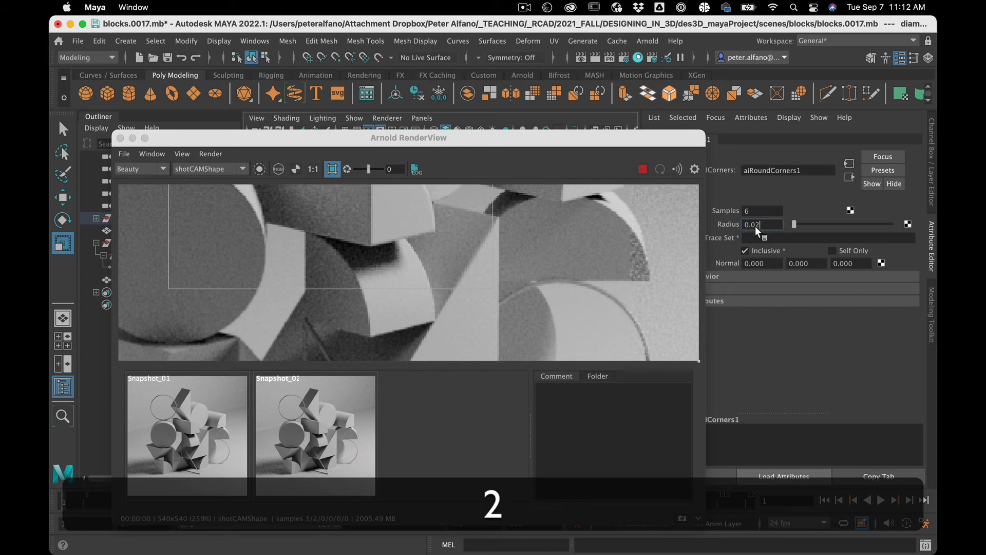
key("Return")
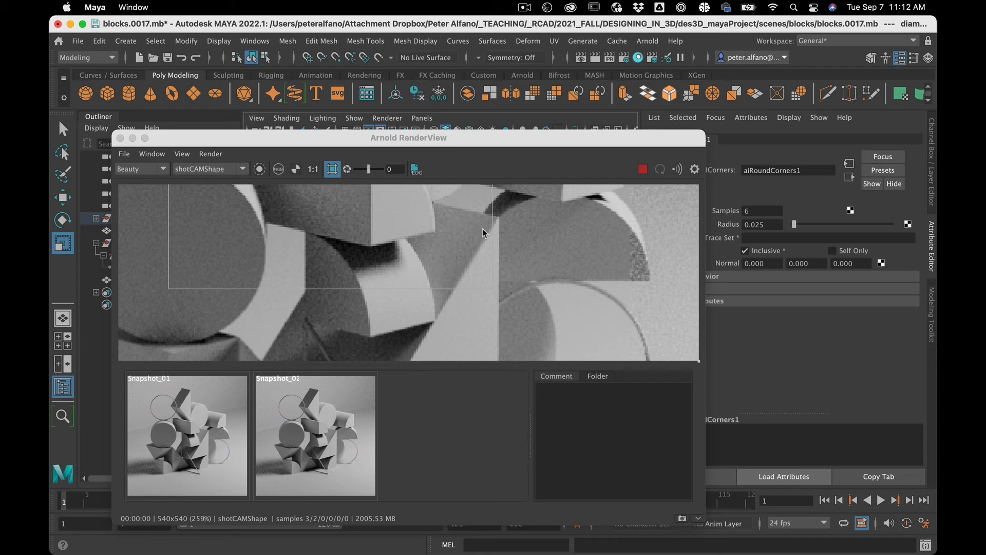
left_click(120, 138)
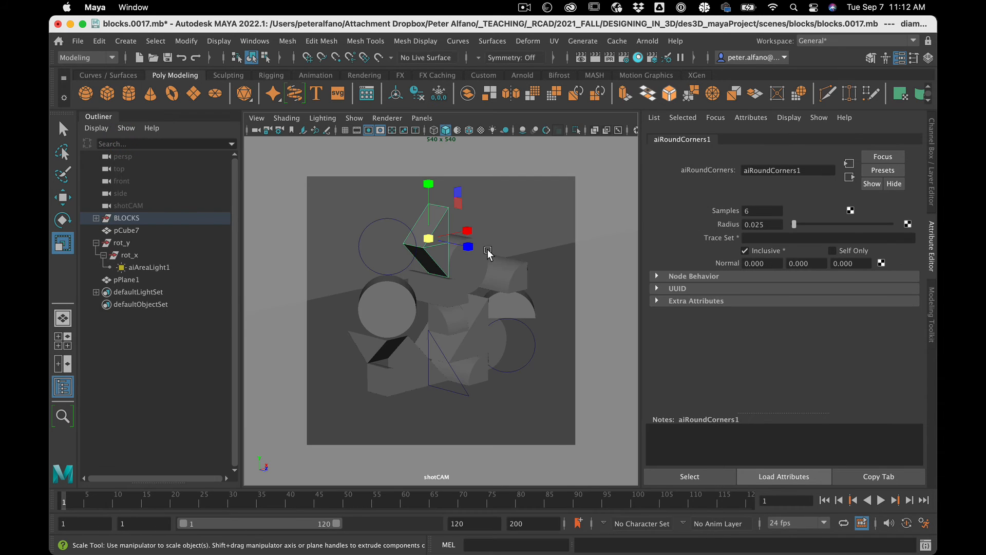
Step: Hide the whole BLOCKS group so the backdrop is empty in the shotCAM view
left_click(150, 220)
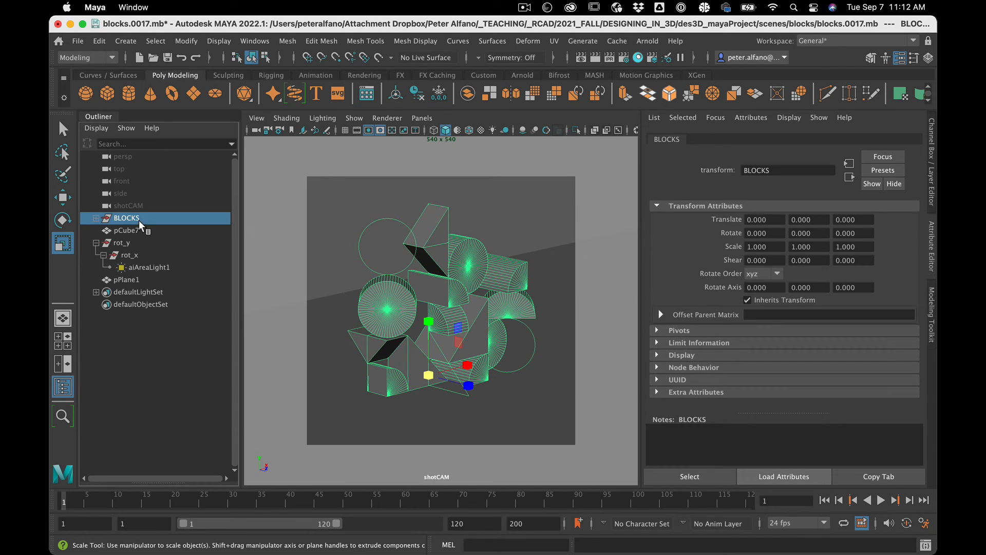
left_click(116, 353)
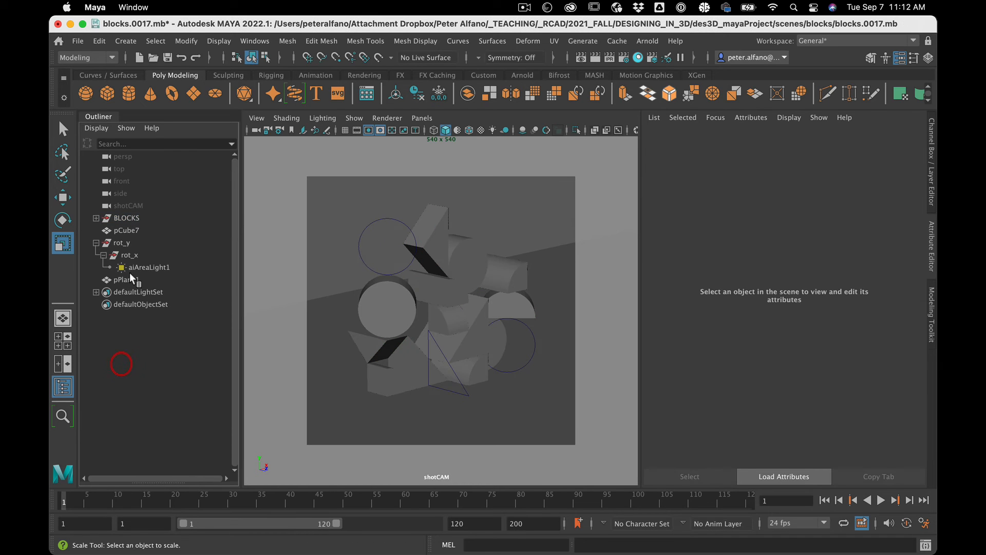
left_click(137, 221)
key("ctrl+h")
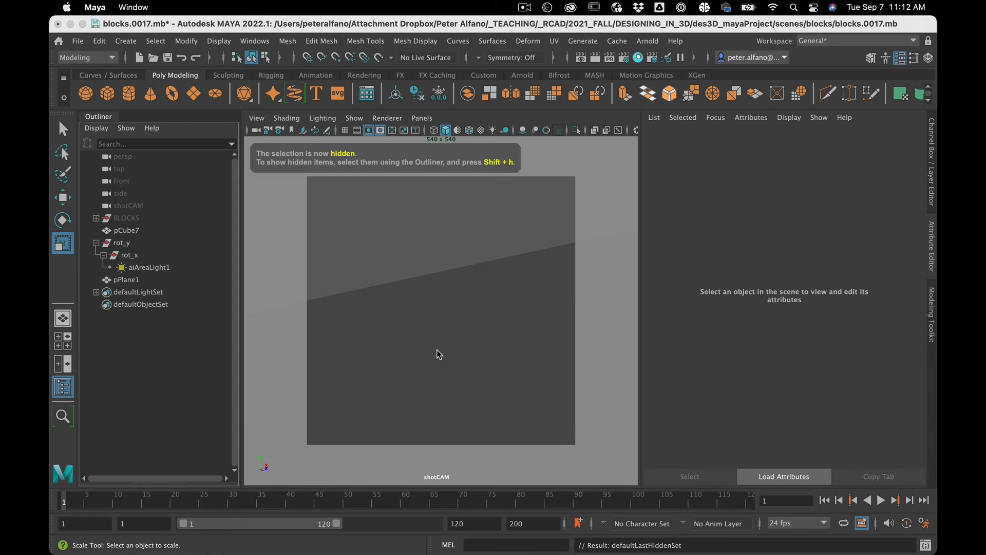
Step: Create a polygon cylinder, tip it about 80° around X and raise it to about 1.78 on Y
left_click(128, 43)
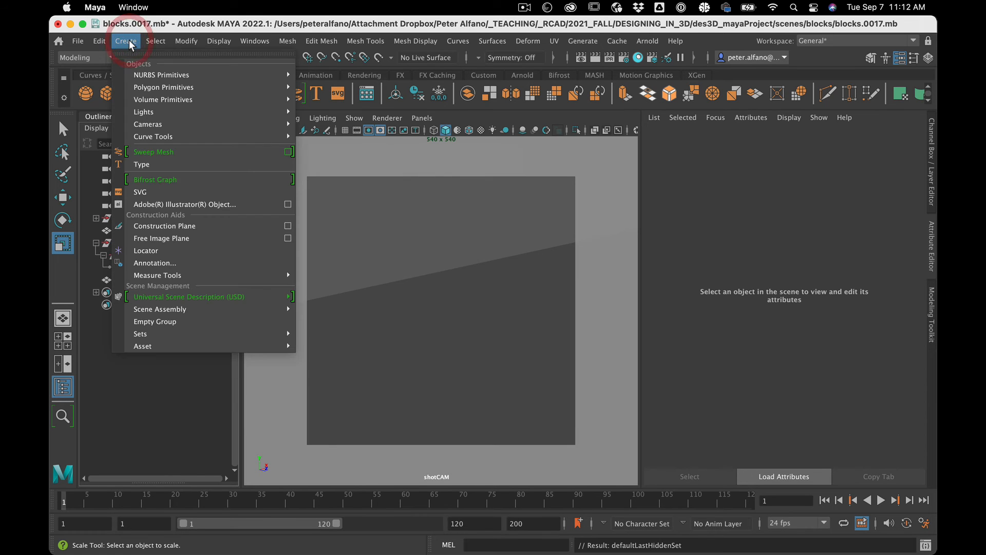
left_click(129, 42)
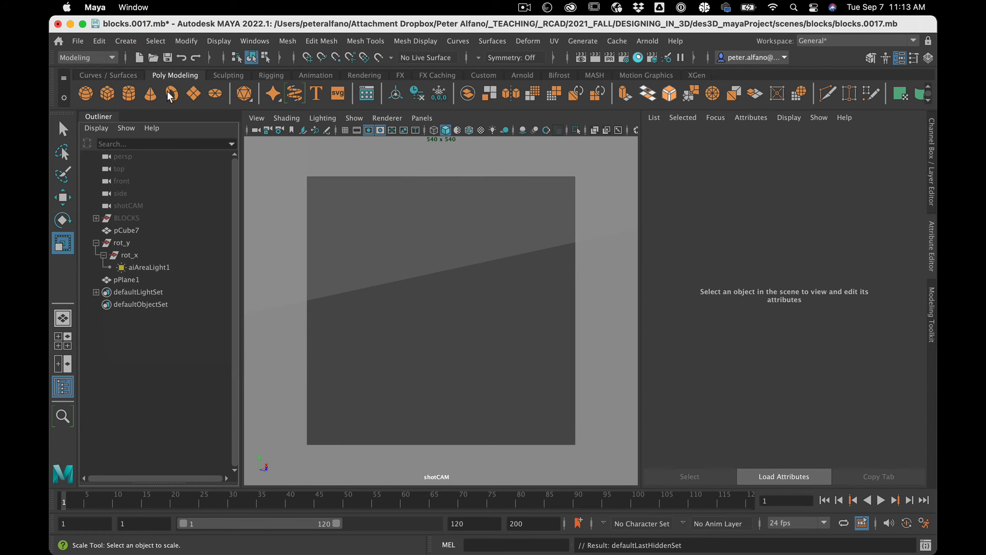
left_click(128, 94)
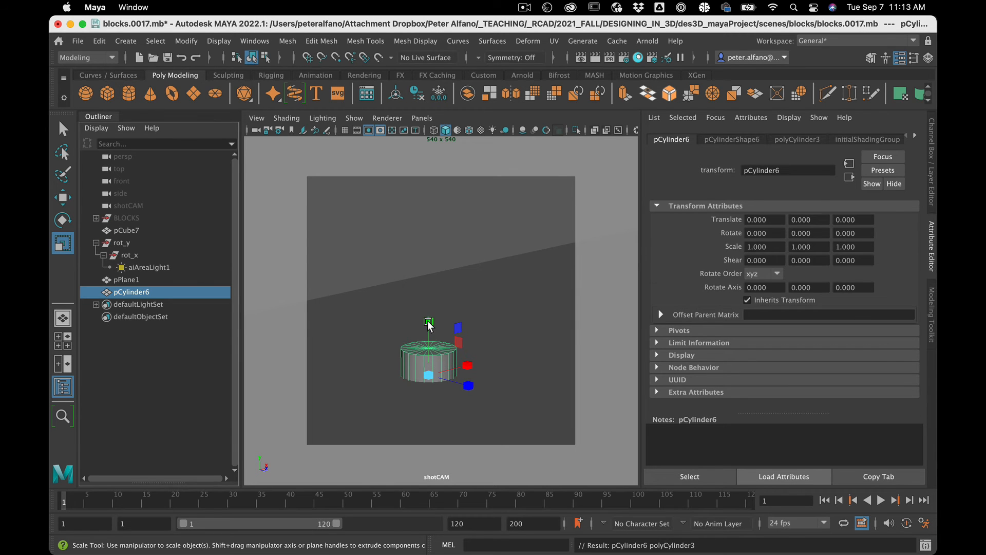
key("e")
left_click_drag(439, 331, 422, 380)
key("w")
Step: Delete the cylinder's front cap faces and a strip of its upper side faces, and return to object mode
right_click(443, 311)
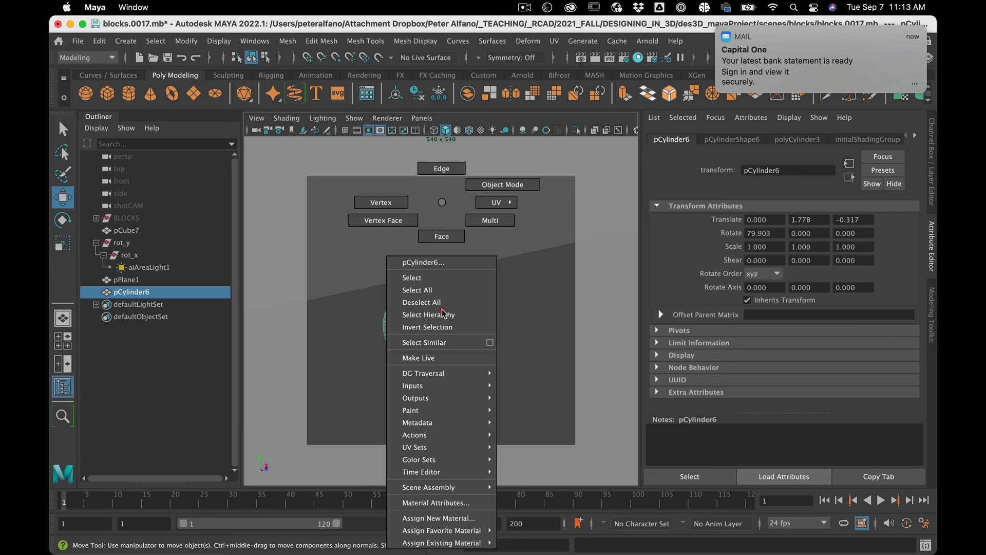
left_click(442, 236)
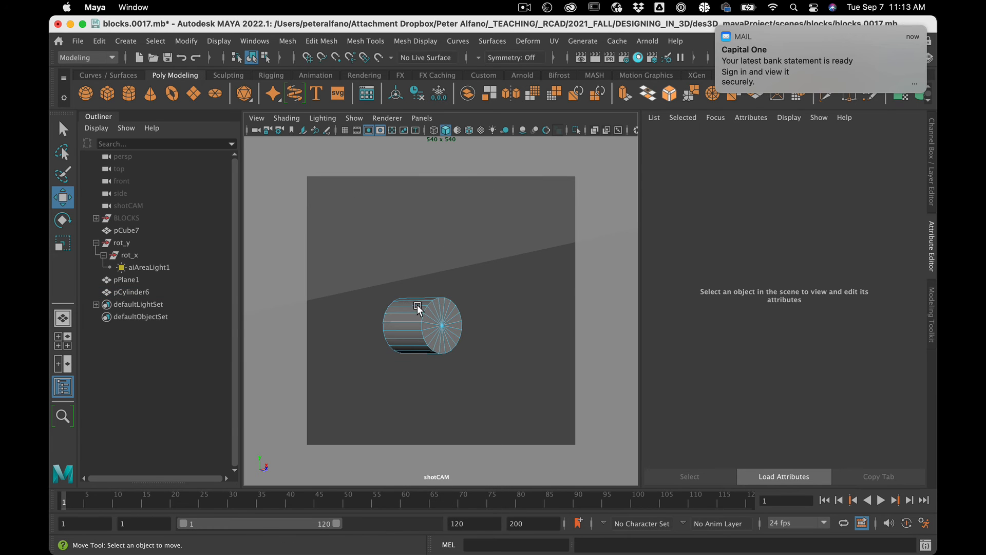
left_click(418, 307)
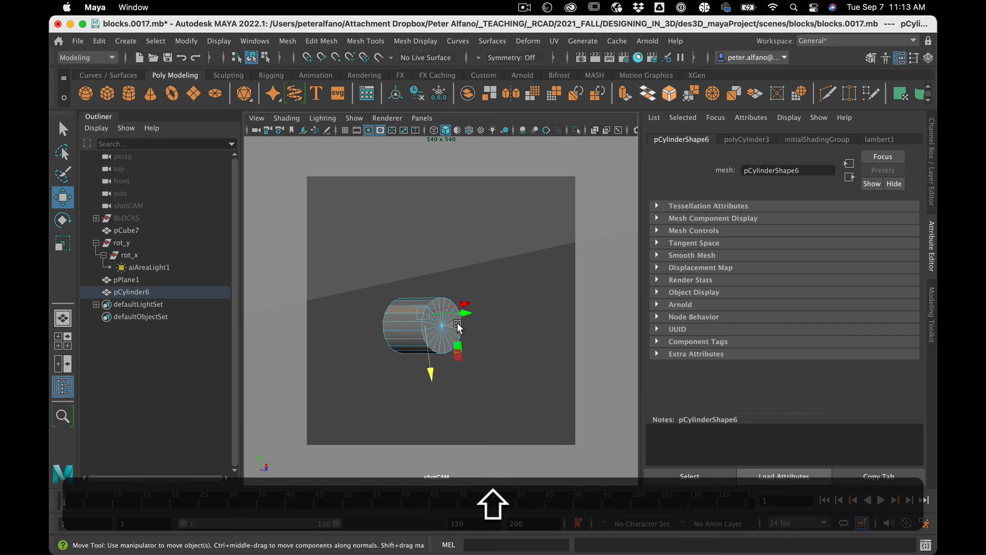
key("q")
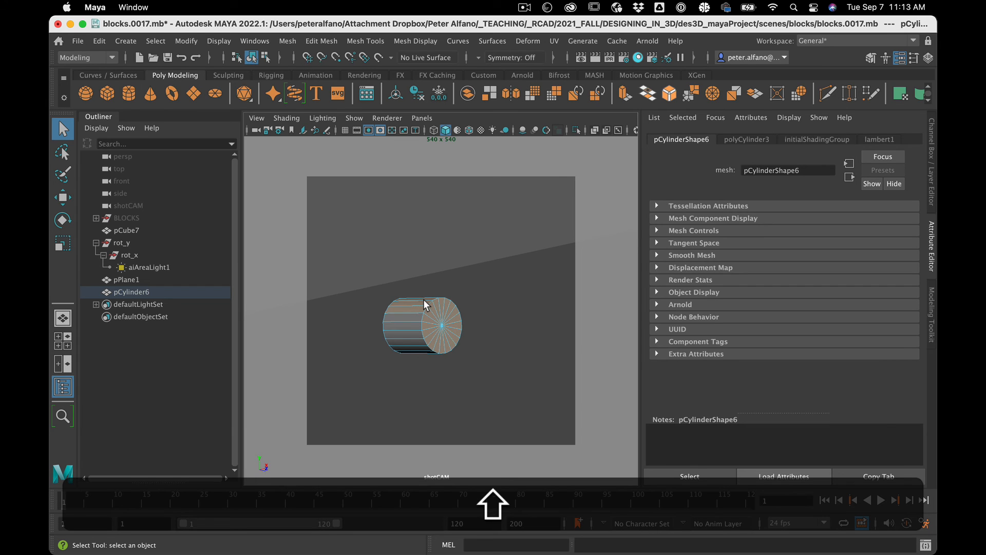
key("BackSpace")
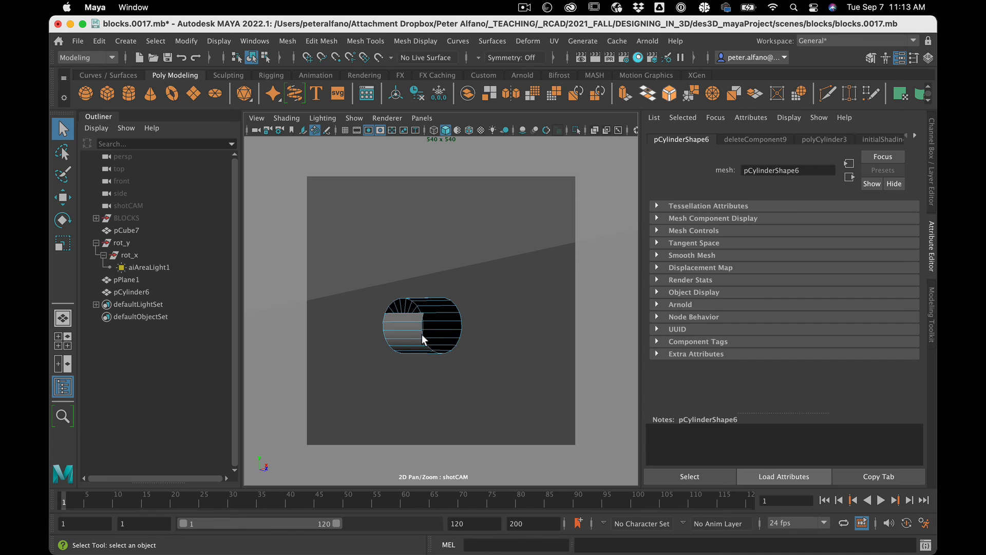
right_click_drag(425, 332, 462, 196)
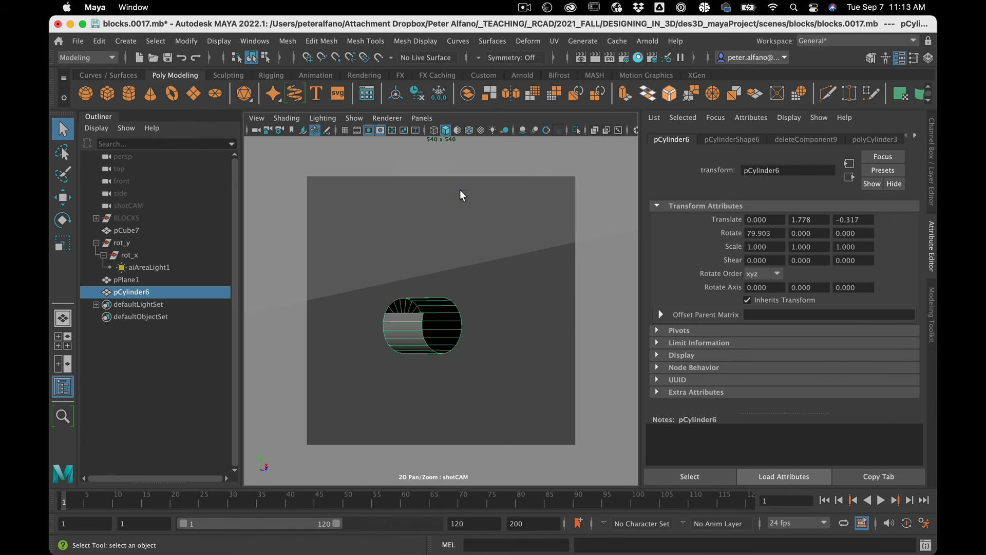
Step: Switch the shotCAM viewport renderer to Arnold and close its floating options window
left_click(387, 117)
left_click(392, 153)
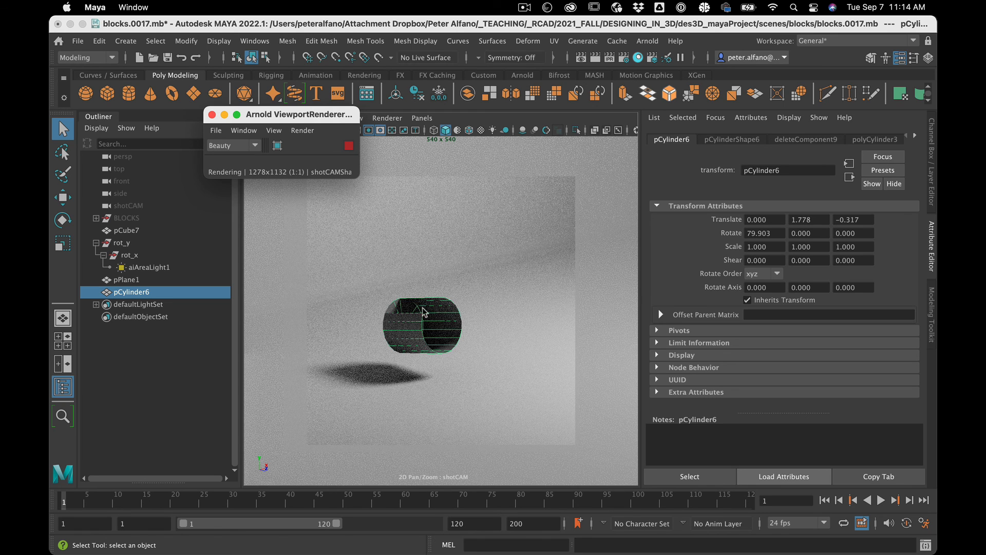
left_click(211, 115)
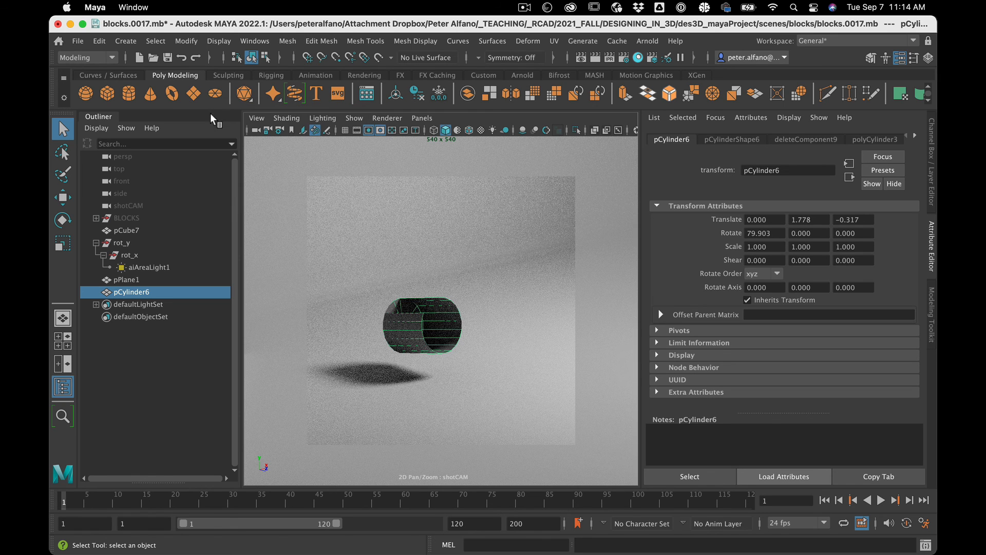
Step: Assign an existing material to the open cylinder and inspect its inner surfaces in the viewport render
right_click_drag(396, 337, 499, 513)
left_click(475, 342)
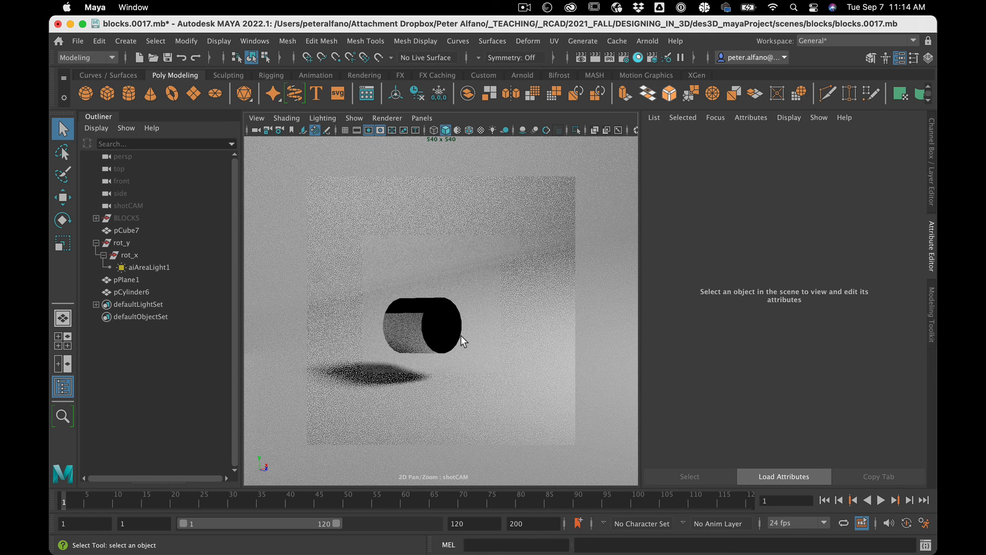
left_click(433, 324)
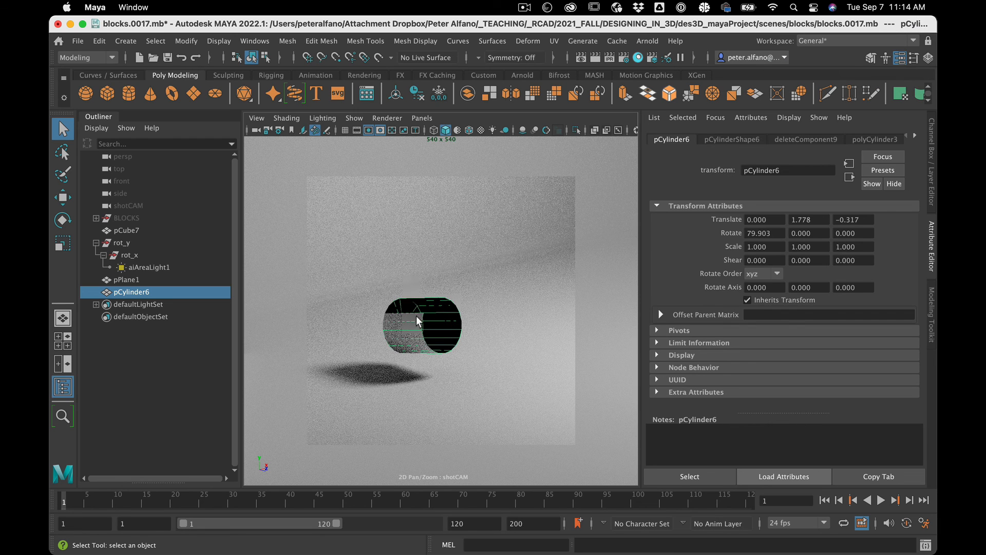
Step: Delete the open test cylinder from the scene
left_click(138, 350)
left_click(146, 290)
key("BackSpace")
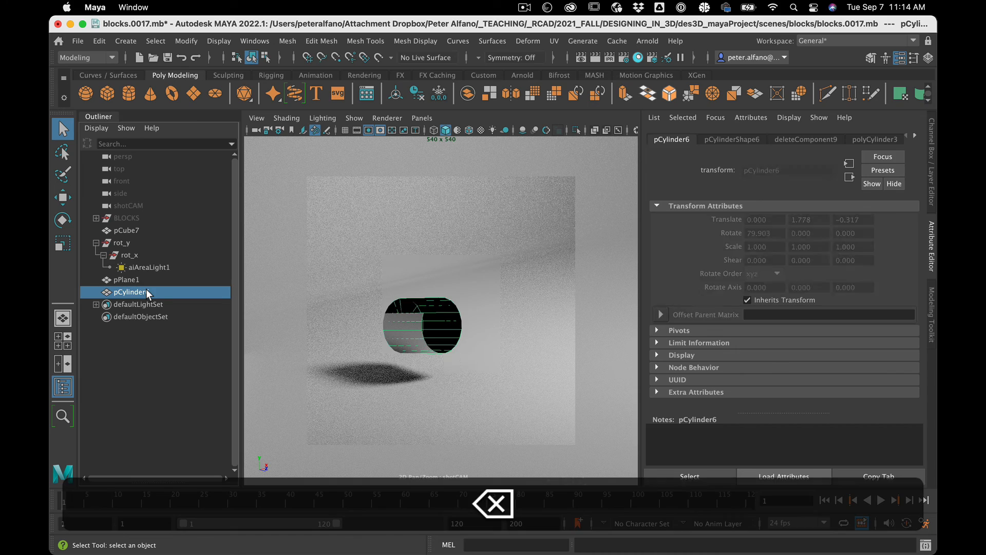